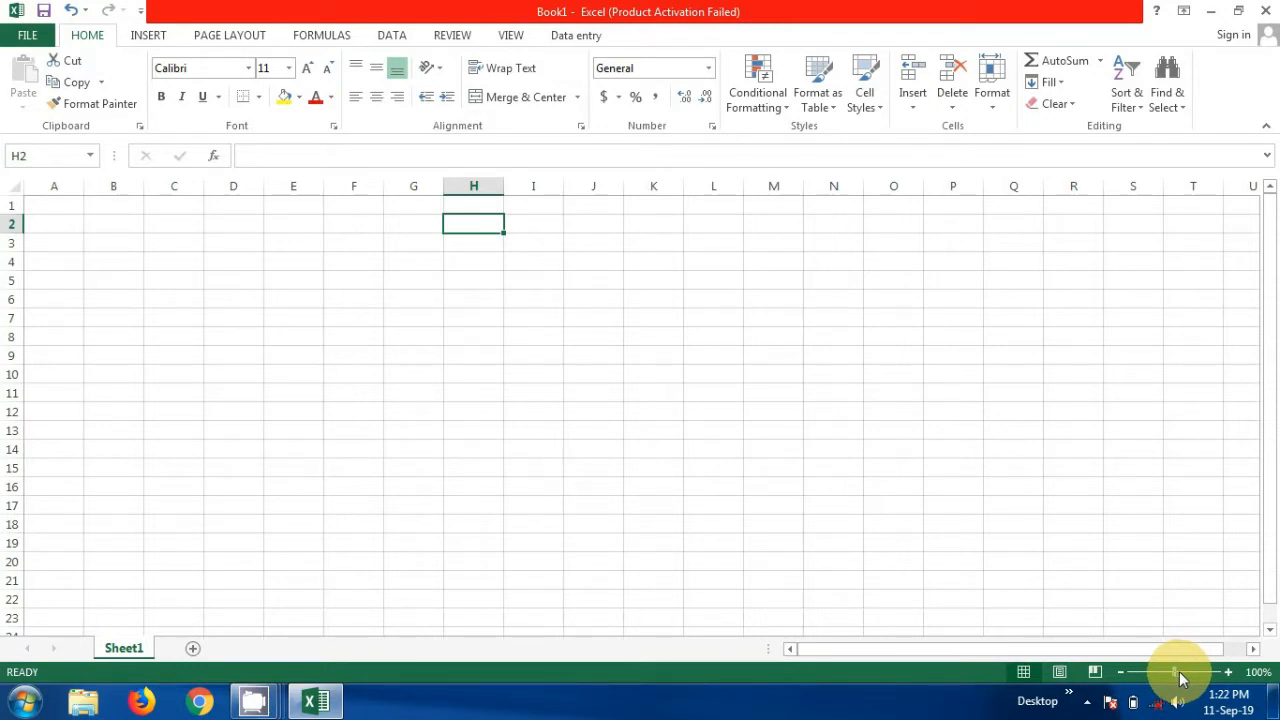
Zoom the sheet to 172% and enter the Last Name and Email headers in B1 and C1
left_click_drag(1182, 679, 1187, 679)
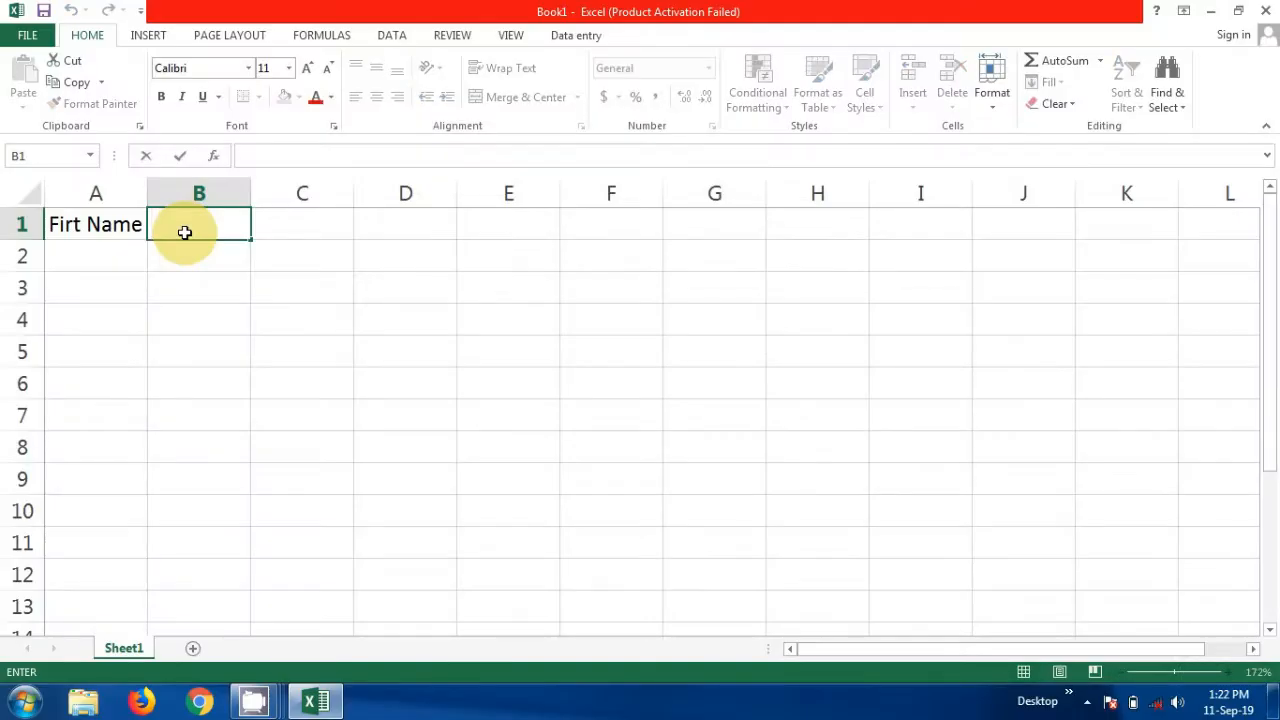
type("Last N")
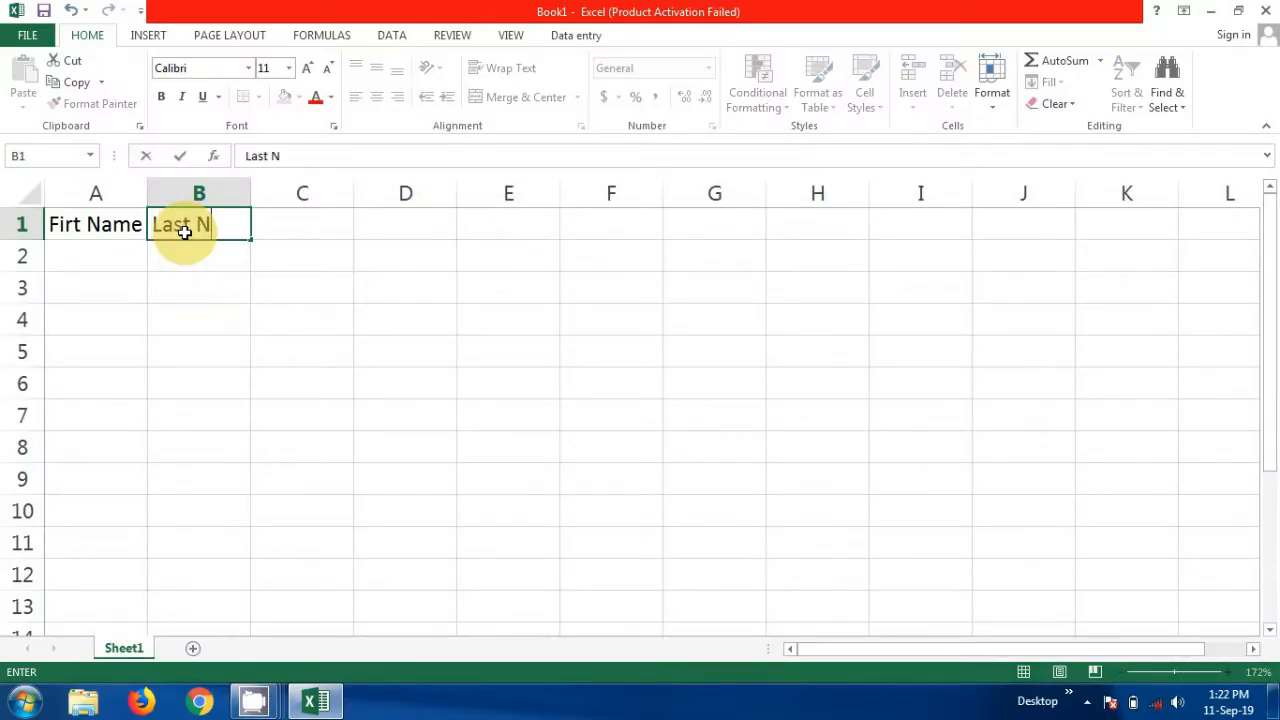
type("ame")
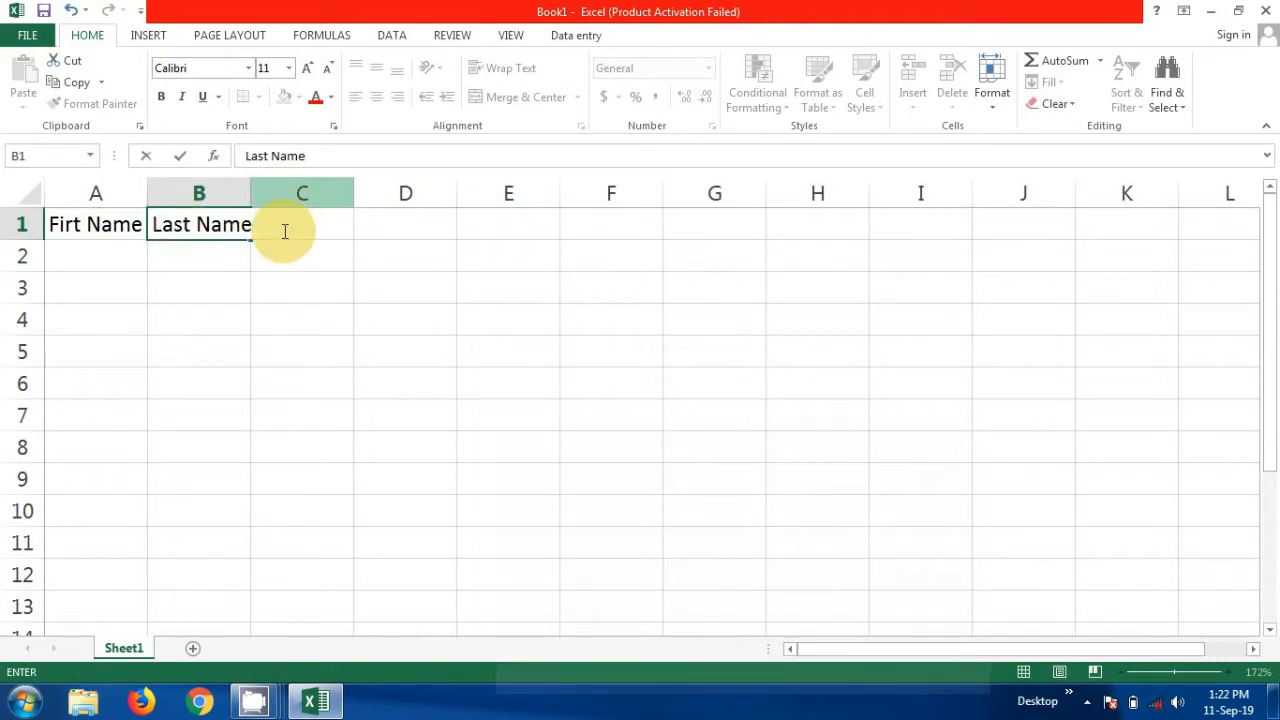
double_click(285, 232)
key("Return")
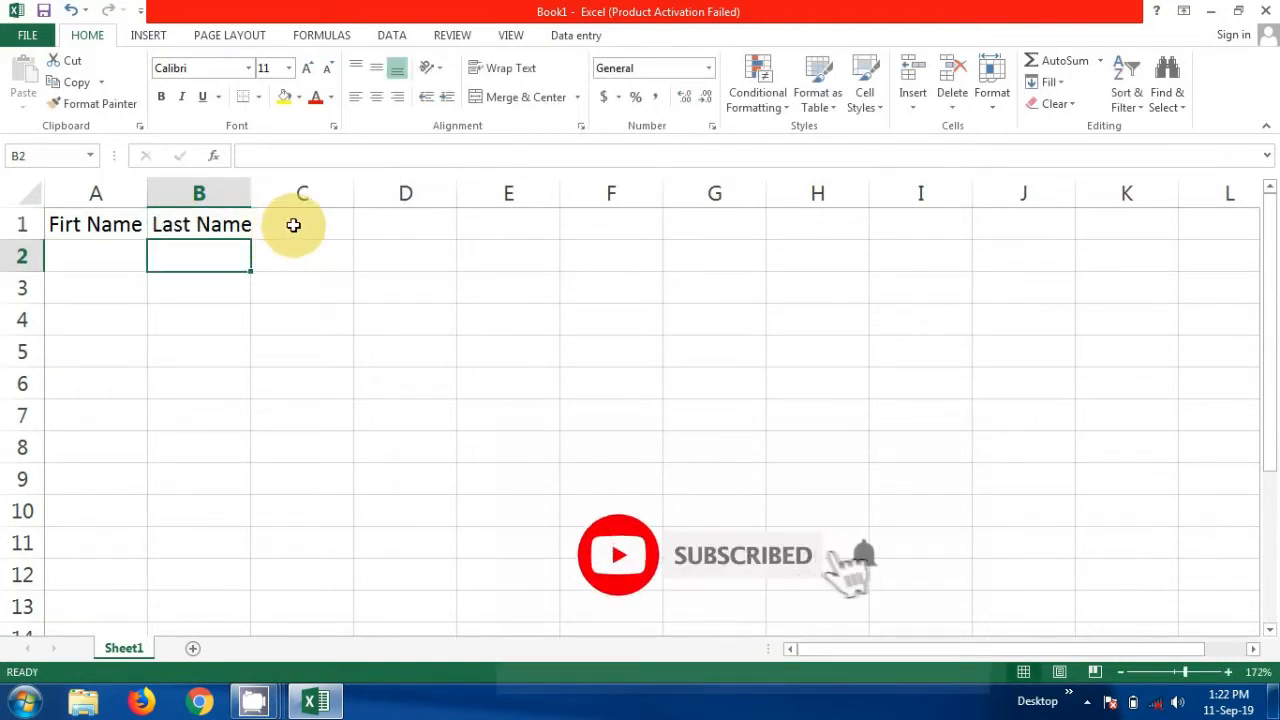
left_click(293, 225)
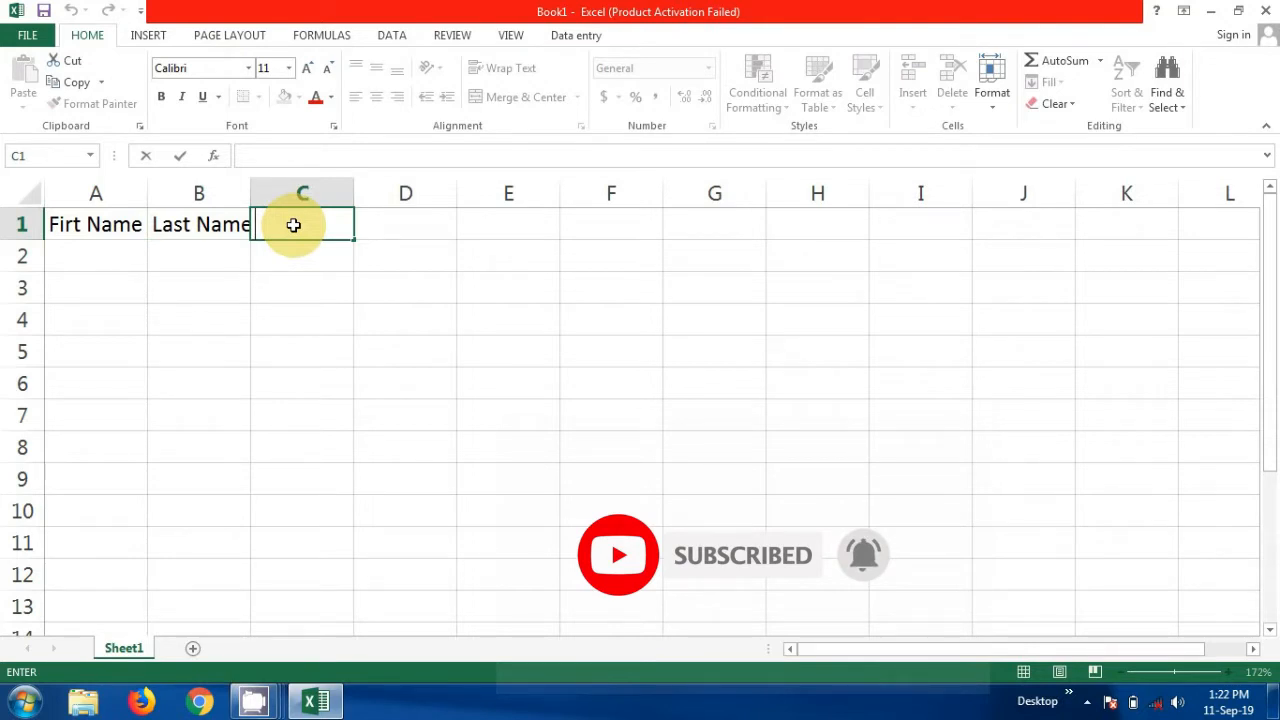
type("E")
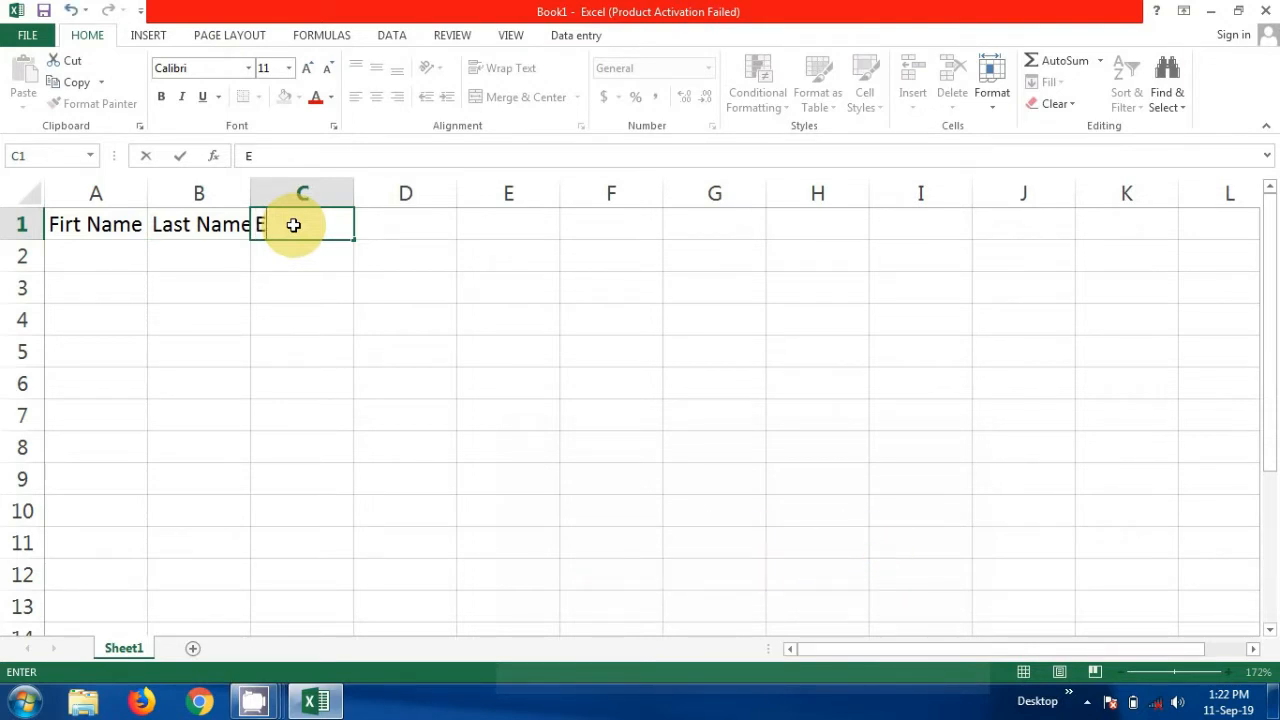
type("mail")
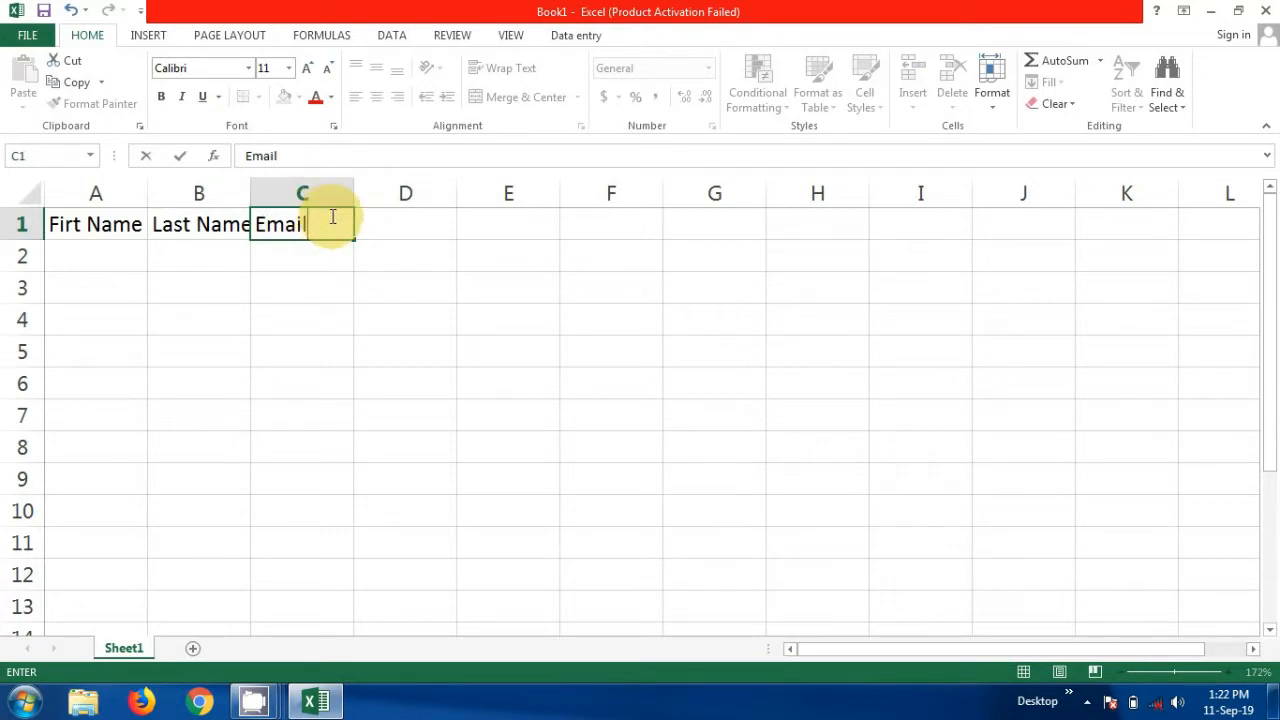
key("Tab")
Enter Phone in D1, retyping its misspelled entry, and Compney in E1
double_click(377, 230)
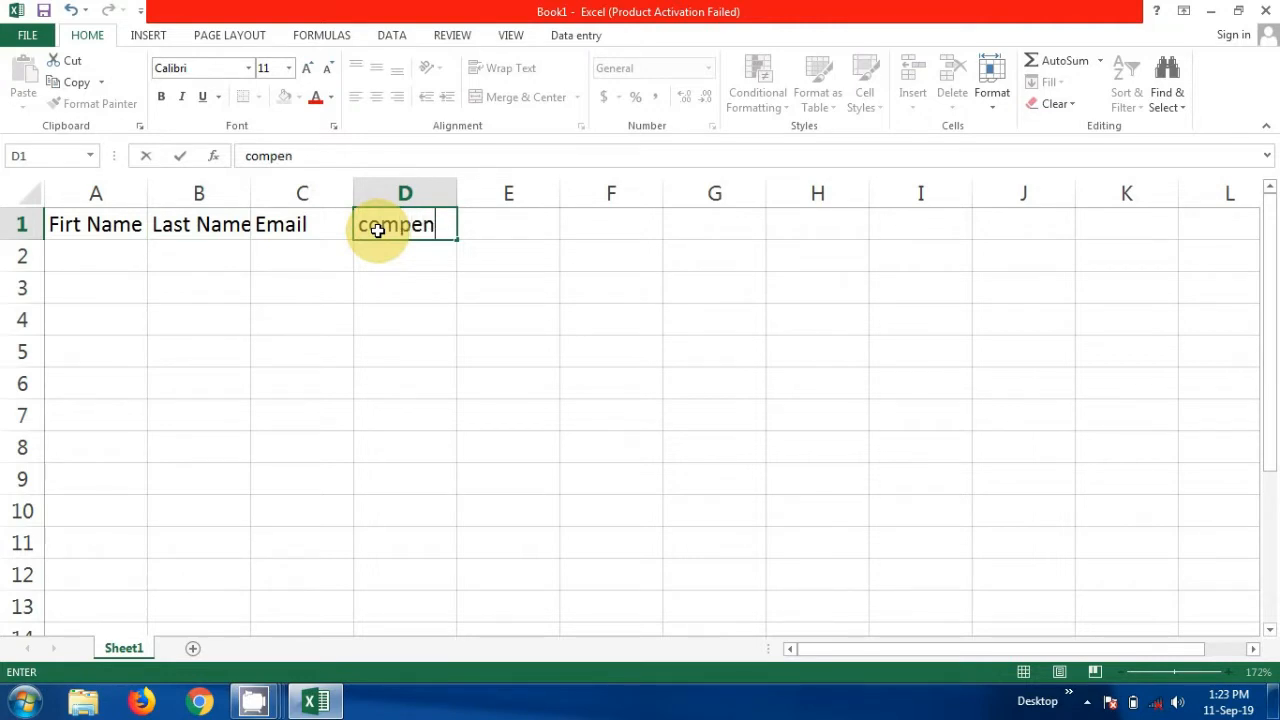
left_click(487, 226)
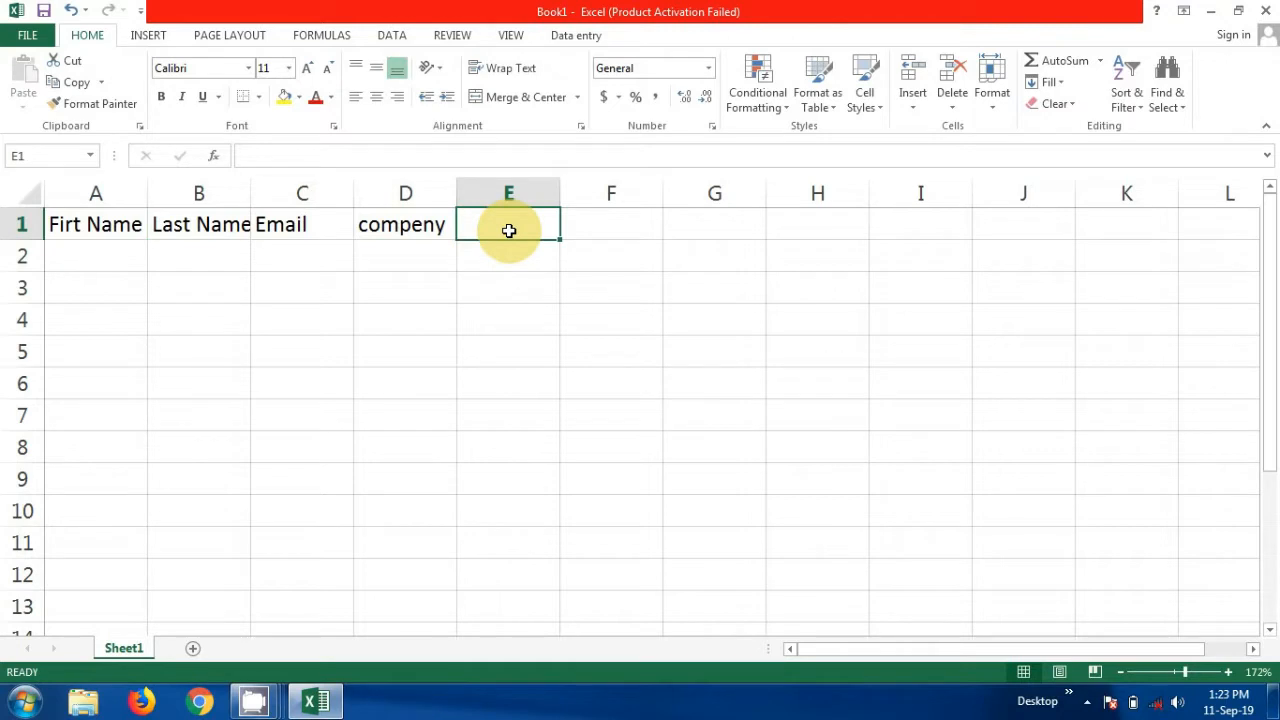
double_click(509, 231)
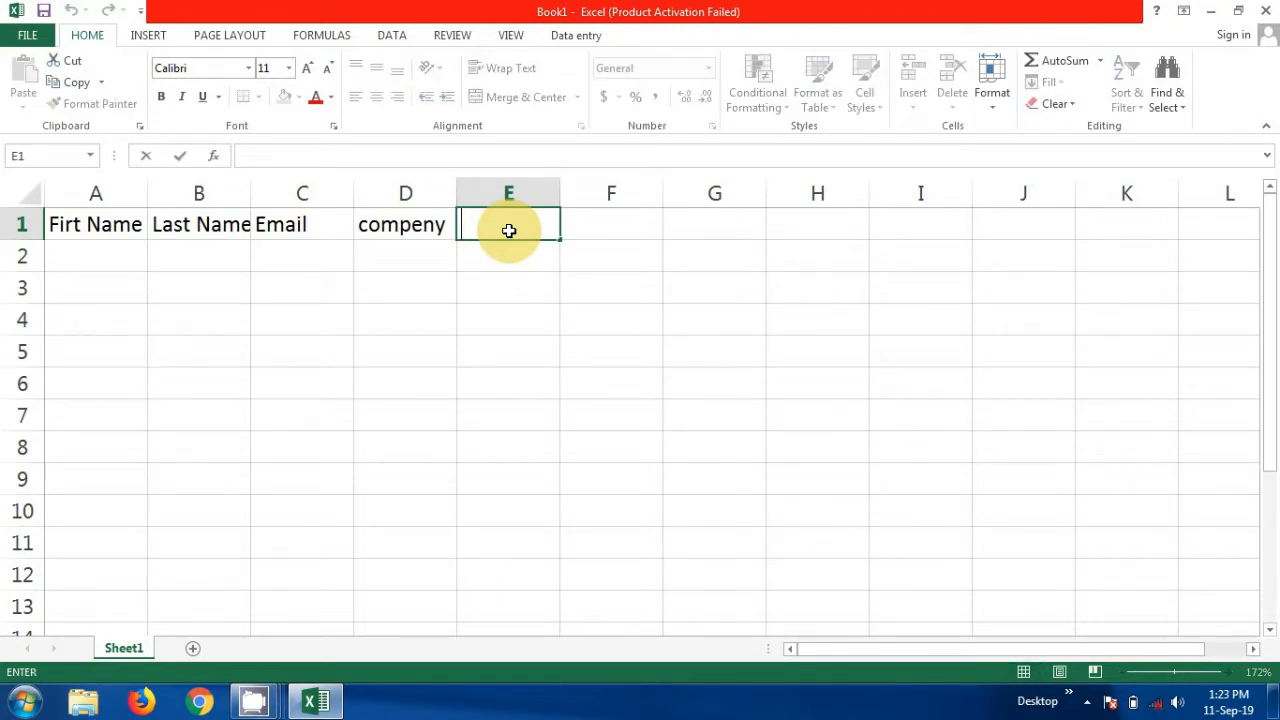
left_click(418, 230)
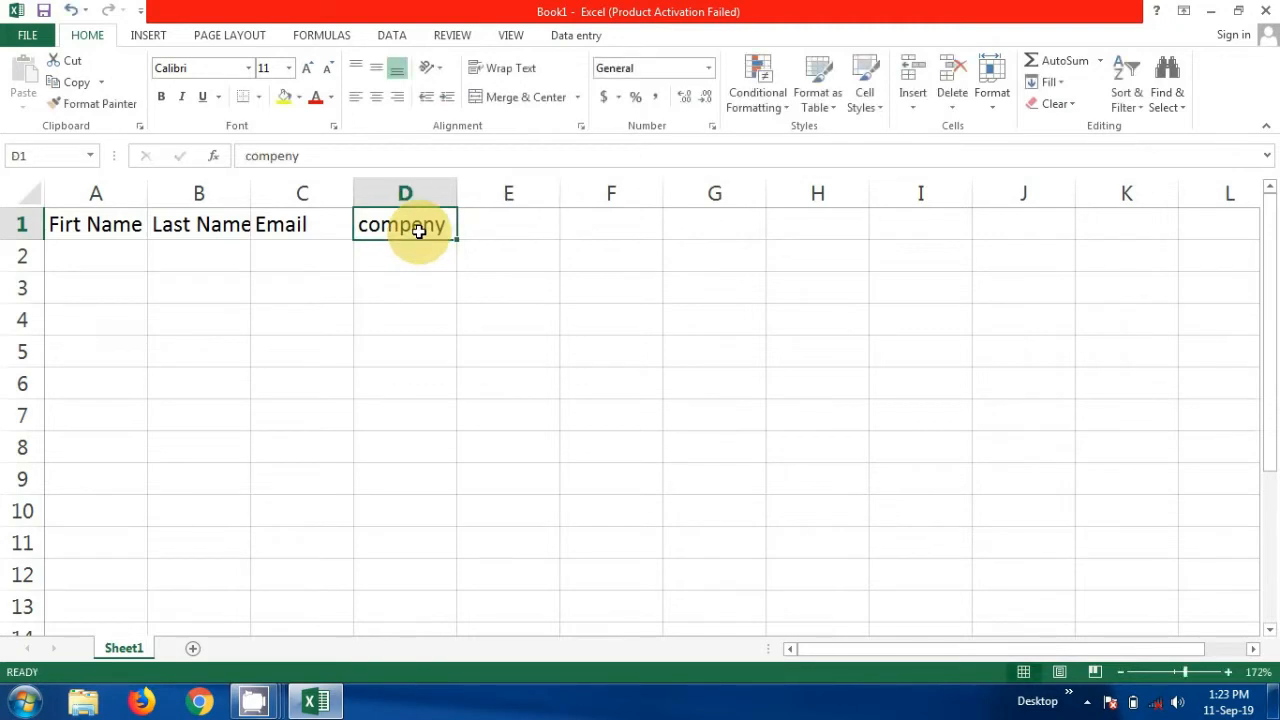
key("BackSpace")
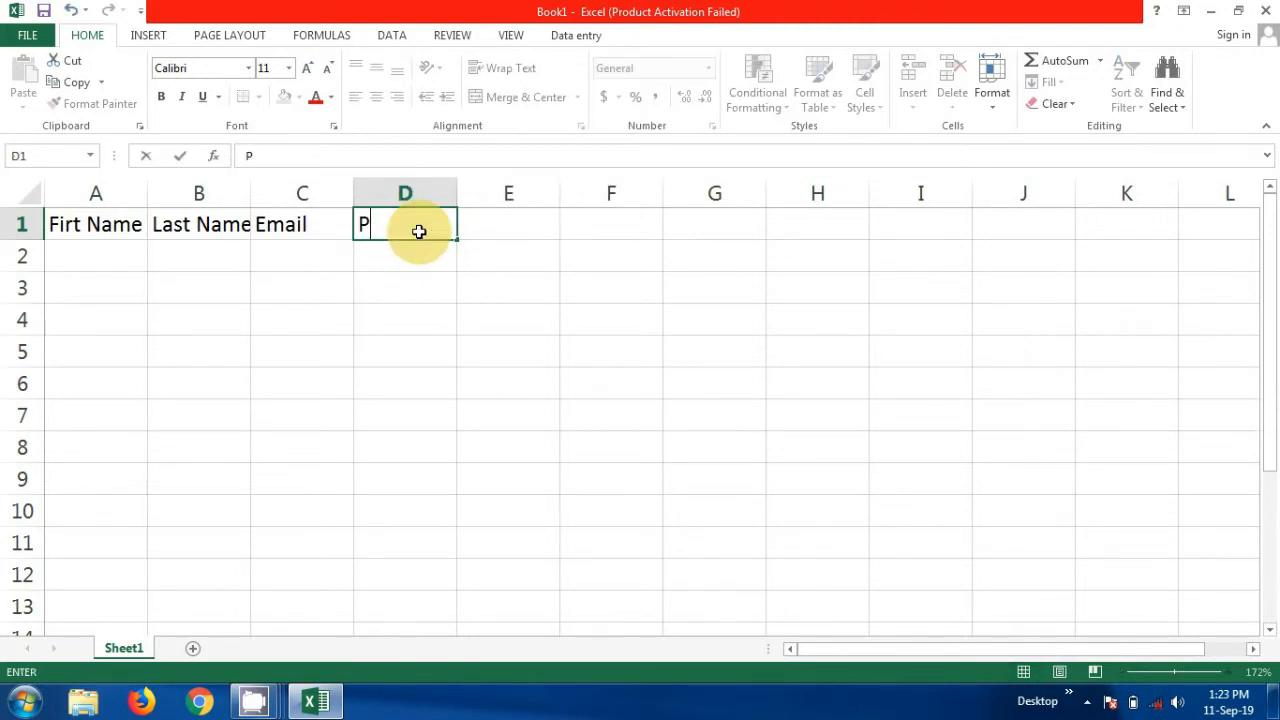
left_click(489, 229)
type("Compney")
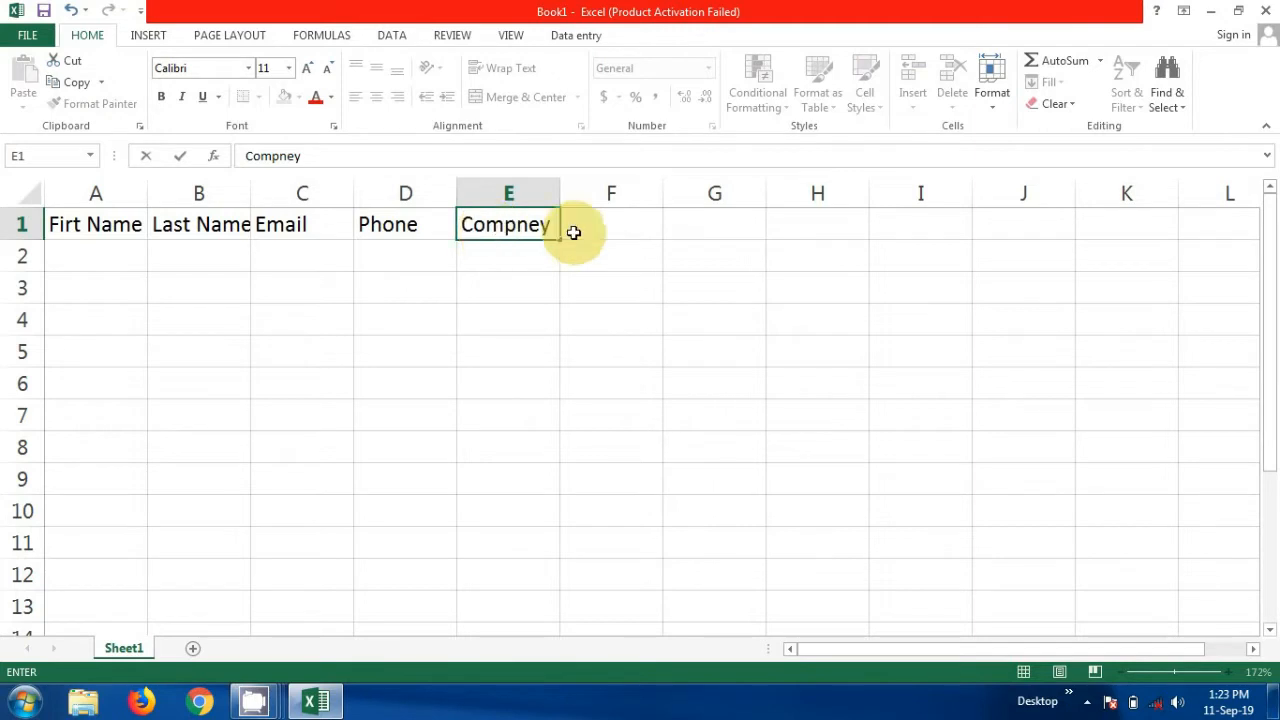
left_click(597, 229)
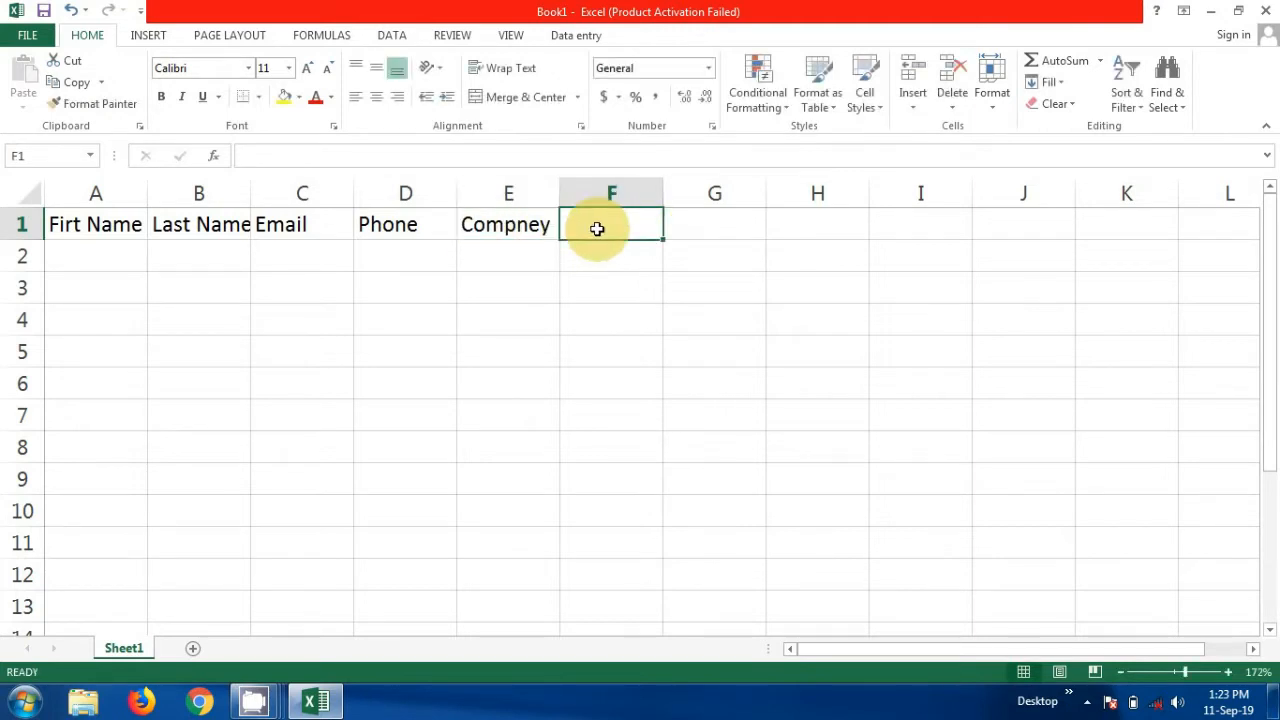
Add the Desination header in F1 and City in G1
type("d")
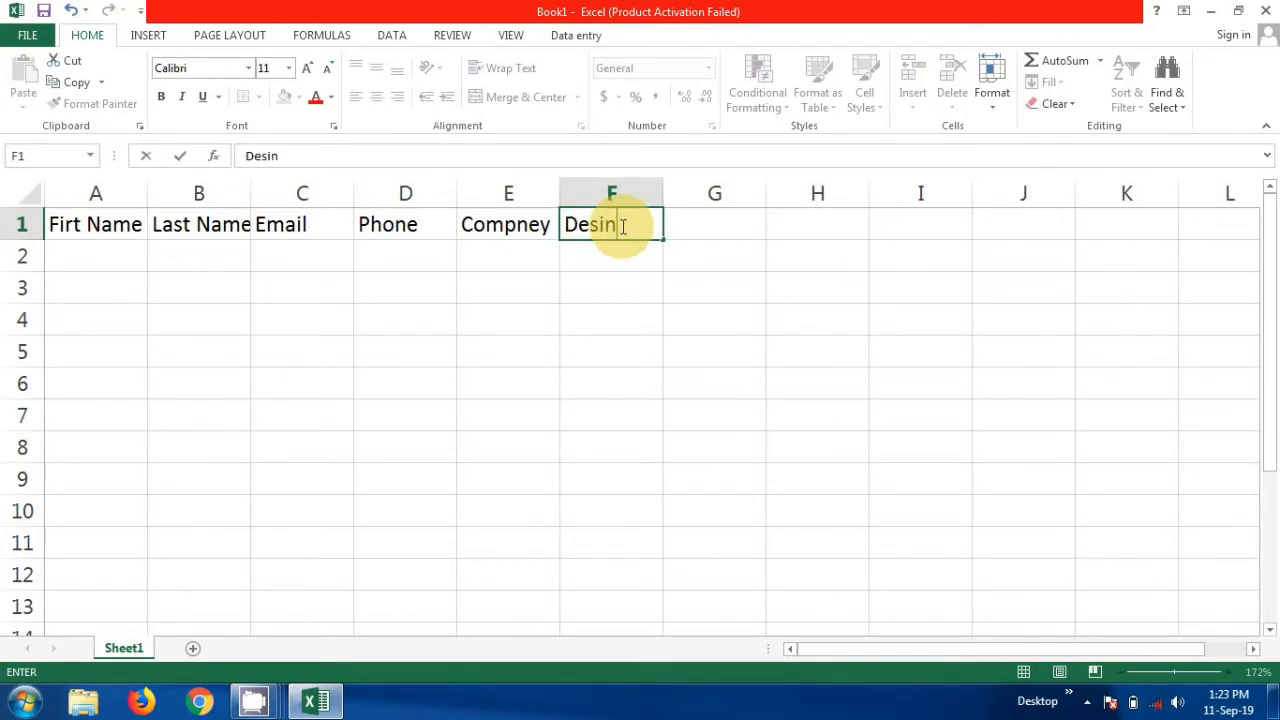
type("esination")
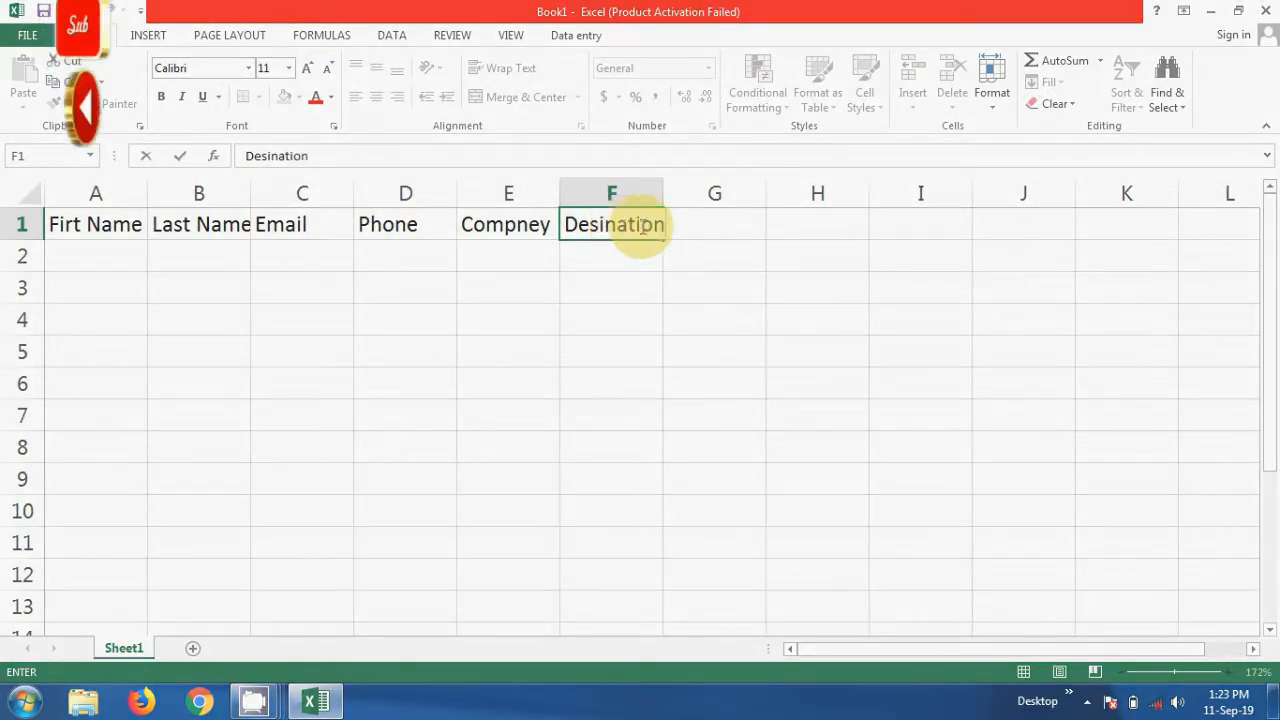
key("F2")
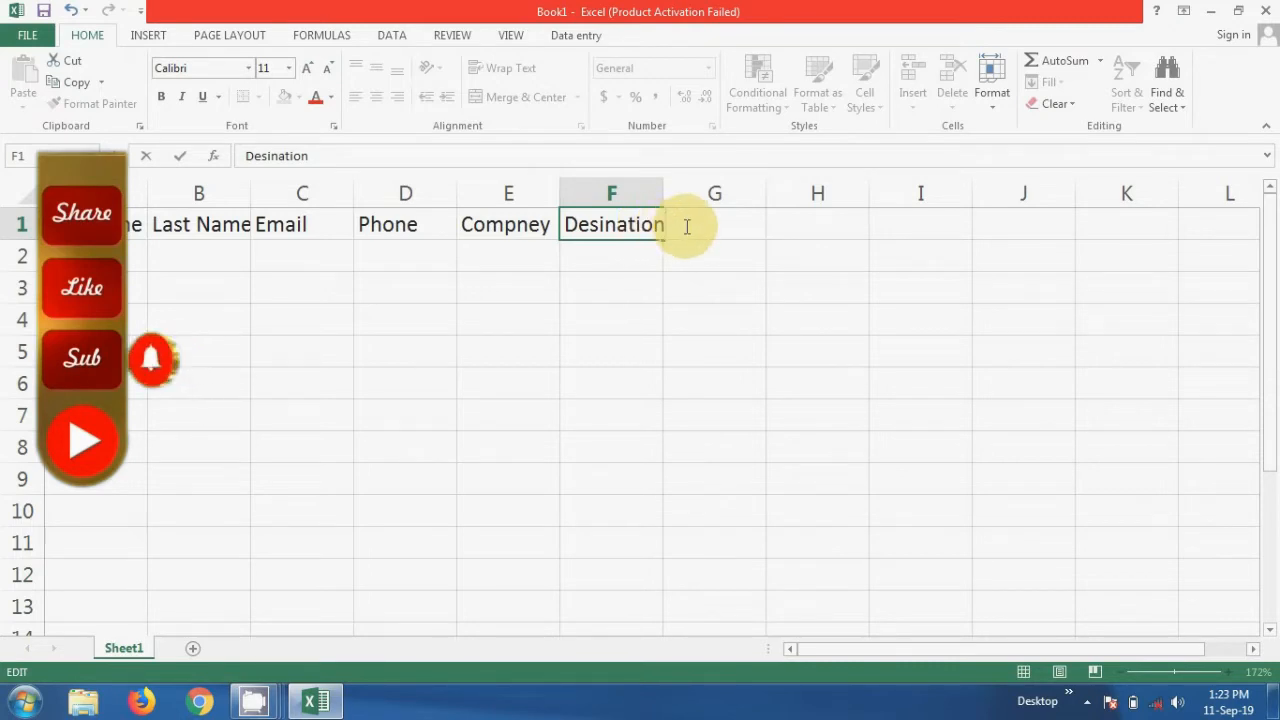
key("Return")
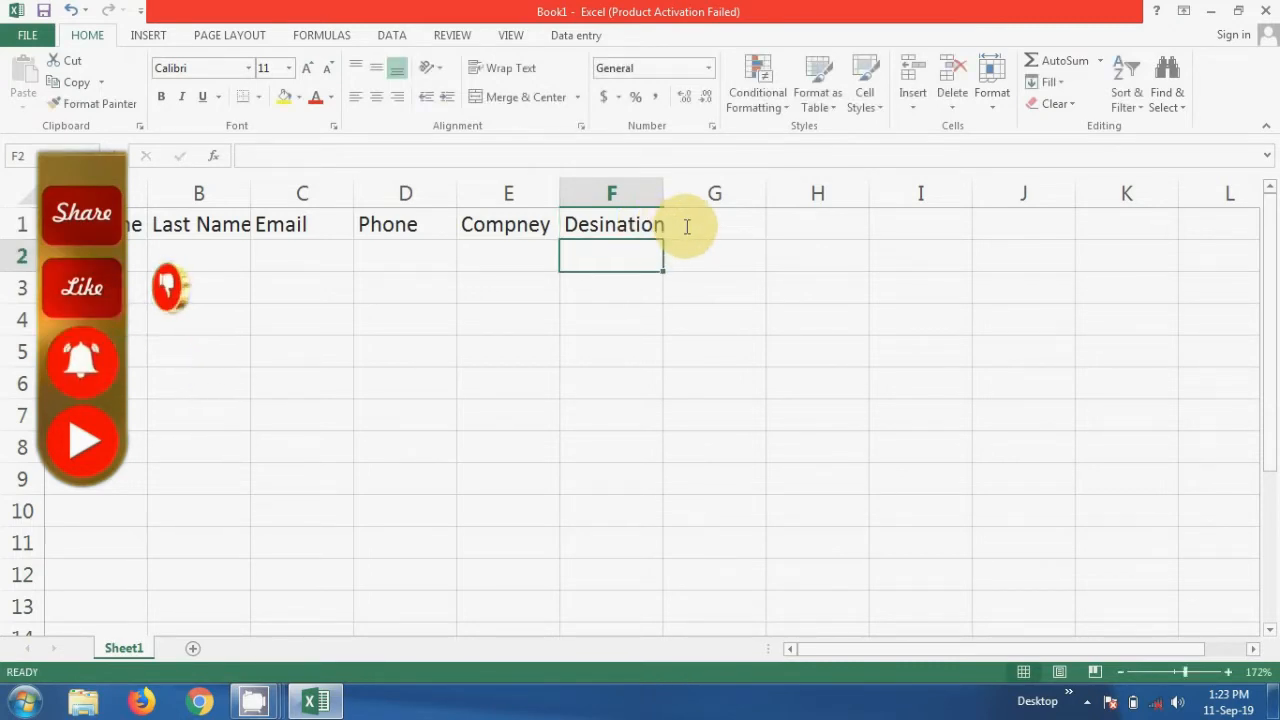
left_click(695, 224)
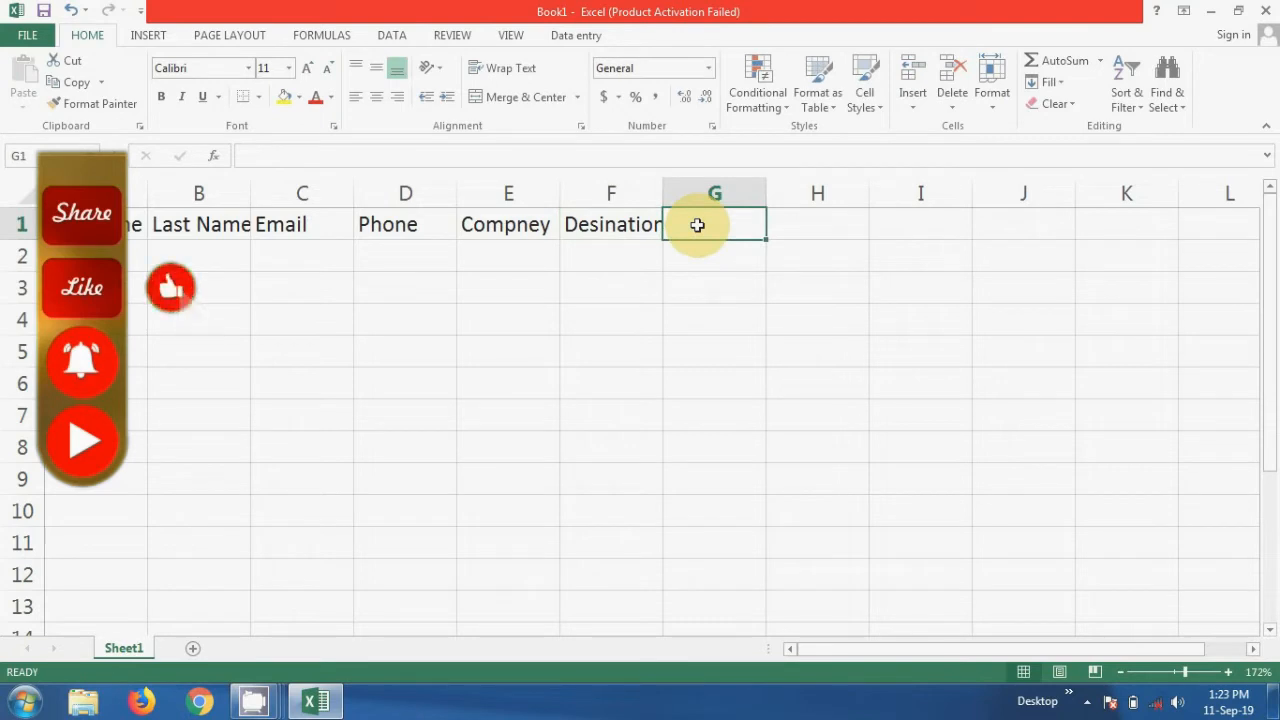
type("City")
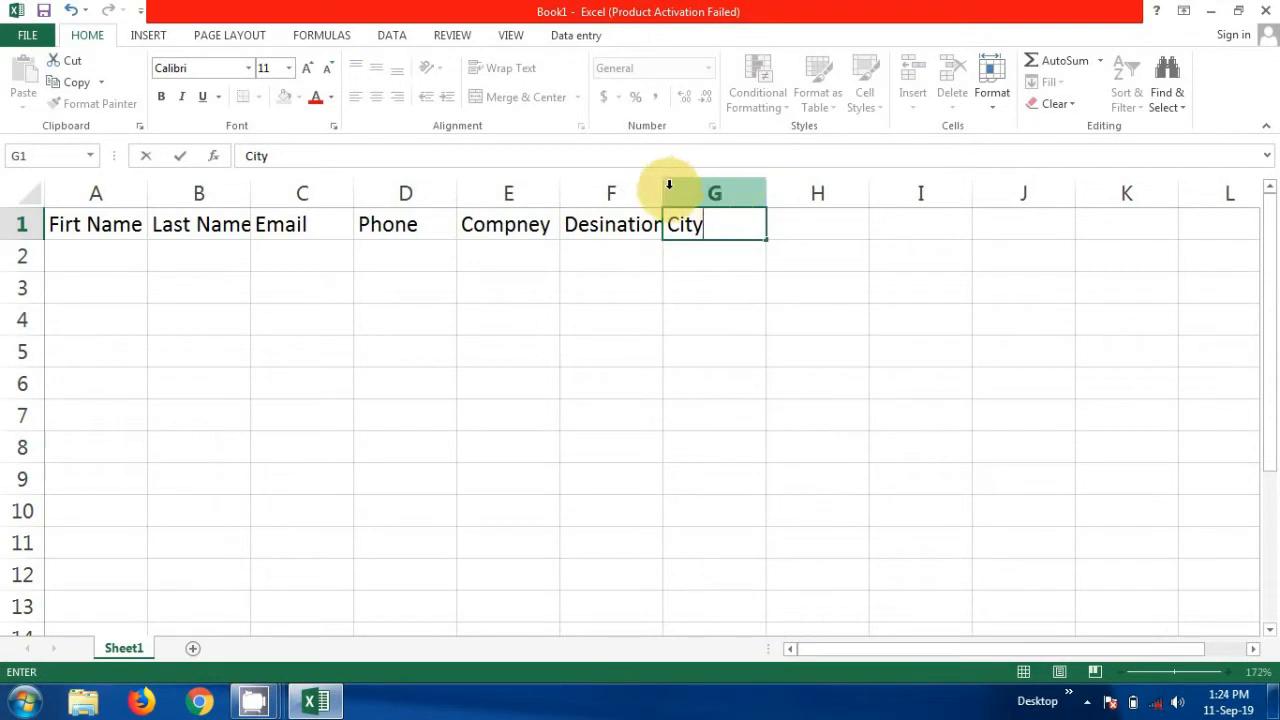
left_click(615, 245)
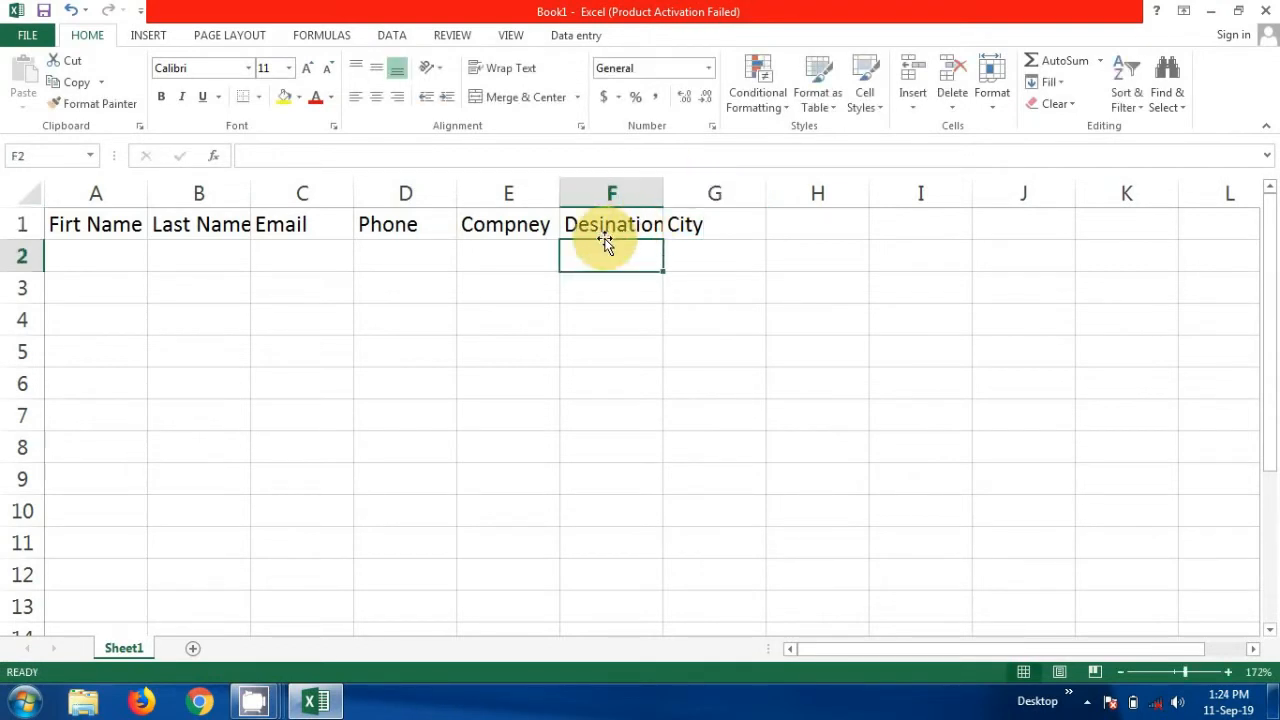
Correct E1 to Company and F1 to Designation
left_click(538, 224)
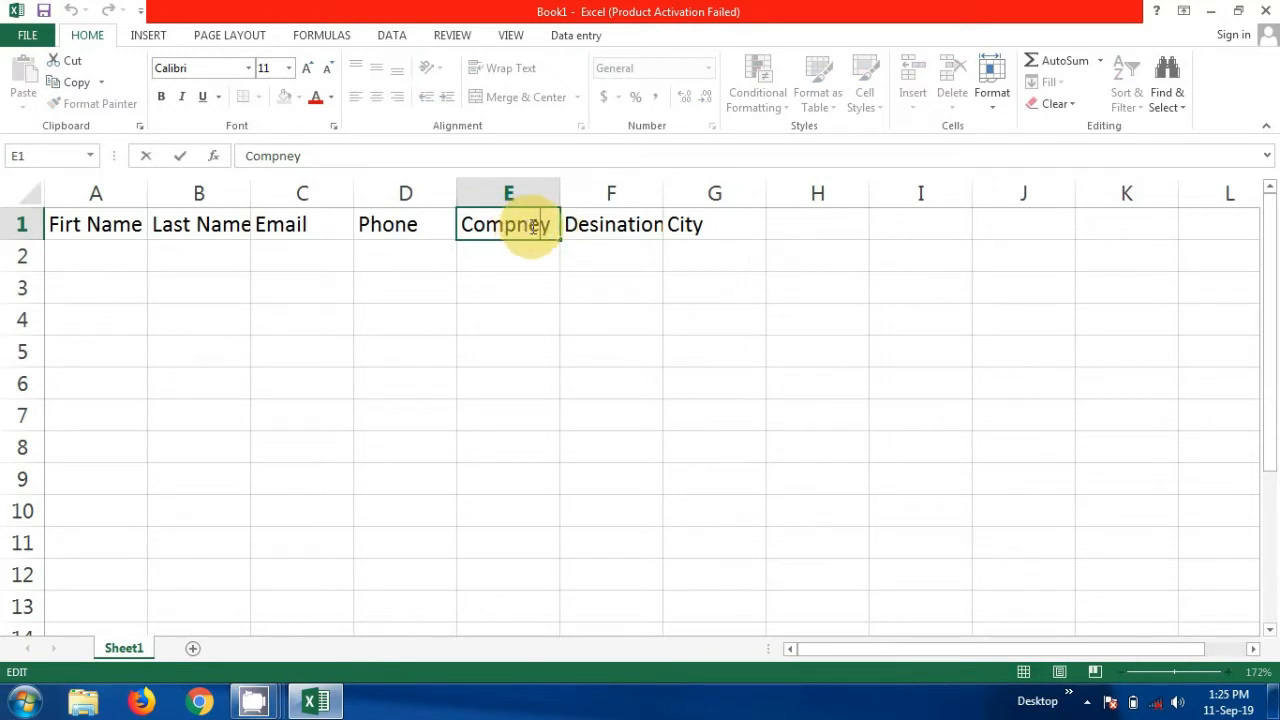
key("BackSpace")
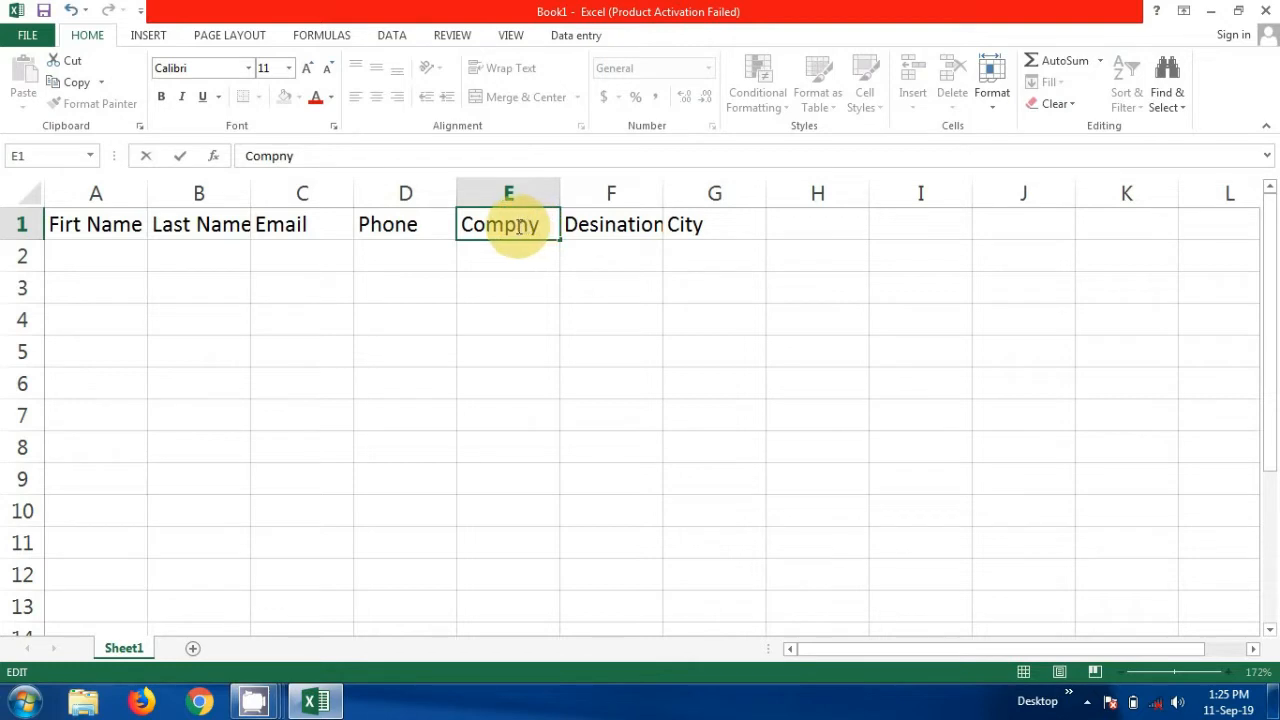
type("a")
left_click(607, 226)
double_click(607, 226)
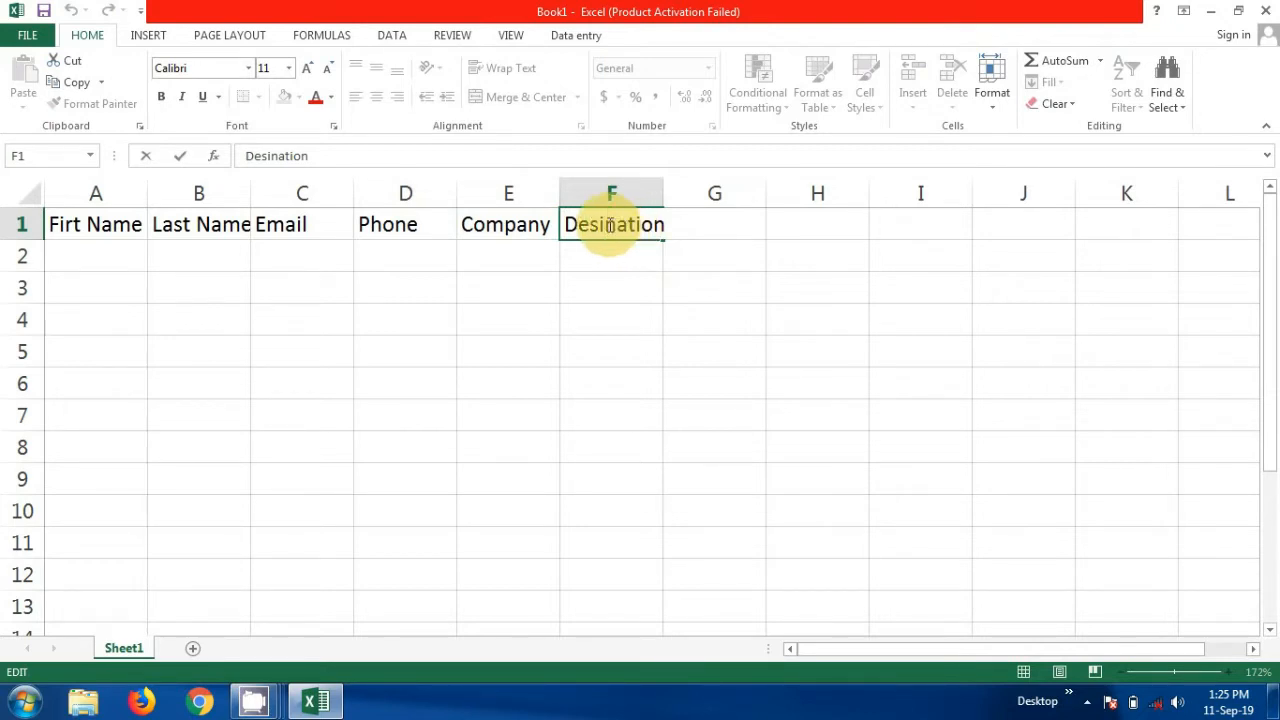
type("g")
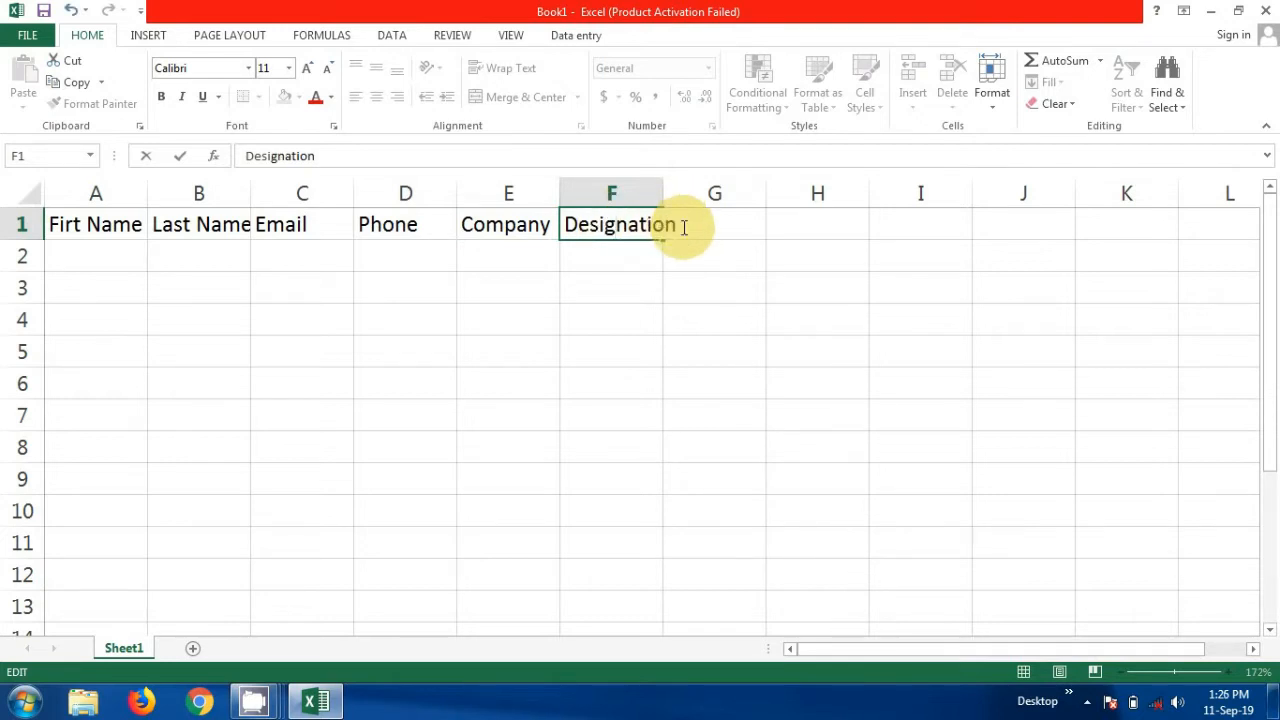
key("Return")
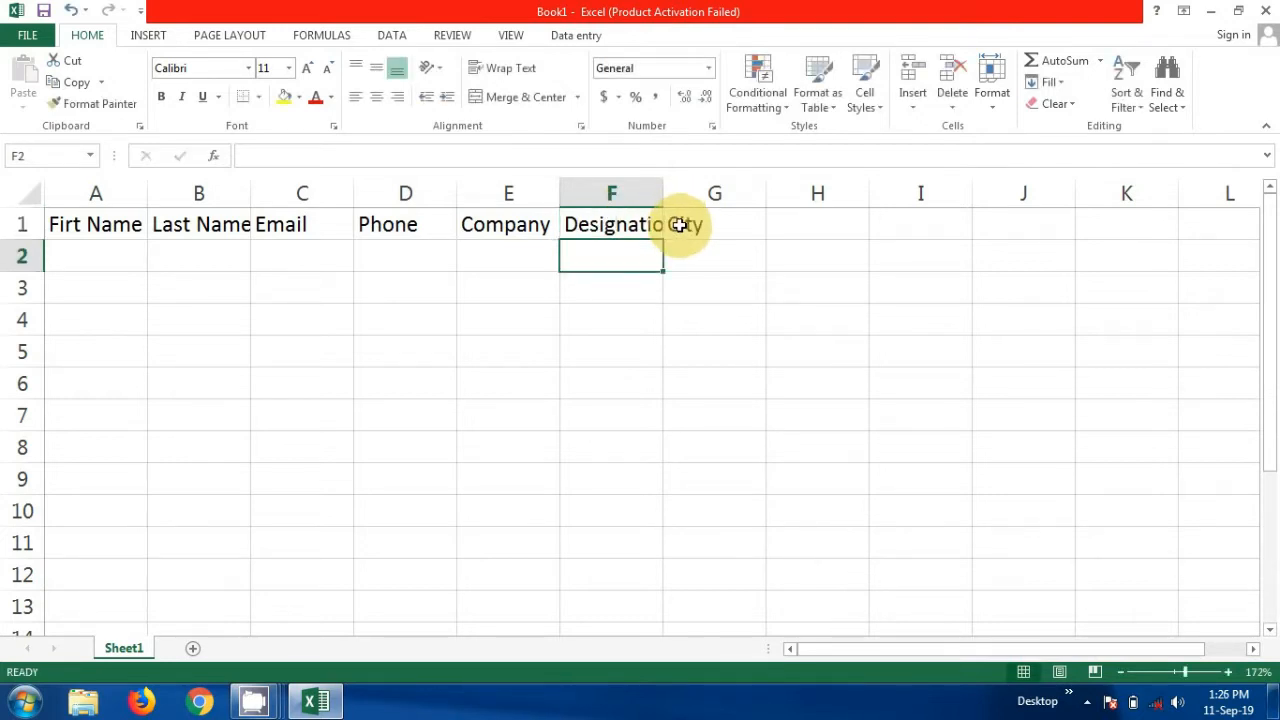
left_click(684, 225)
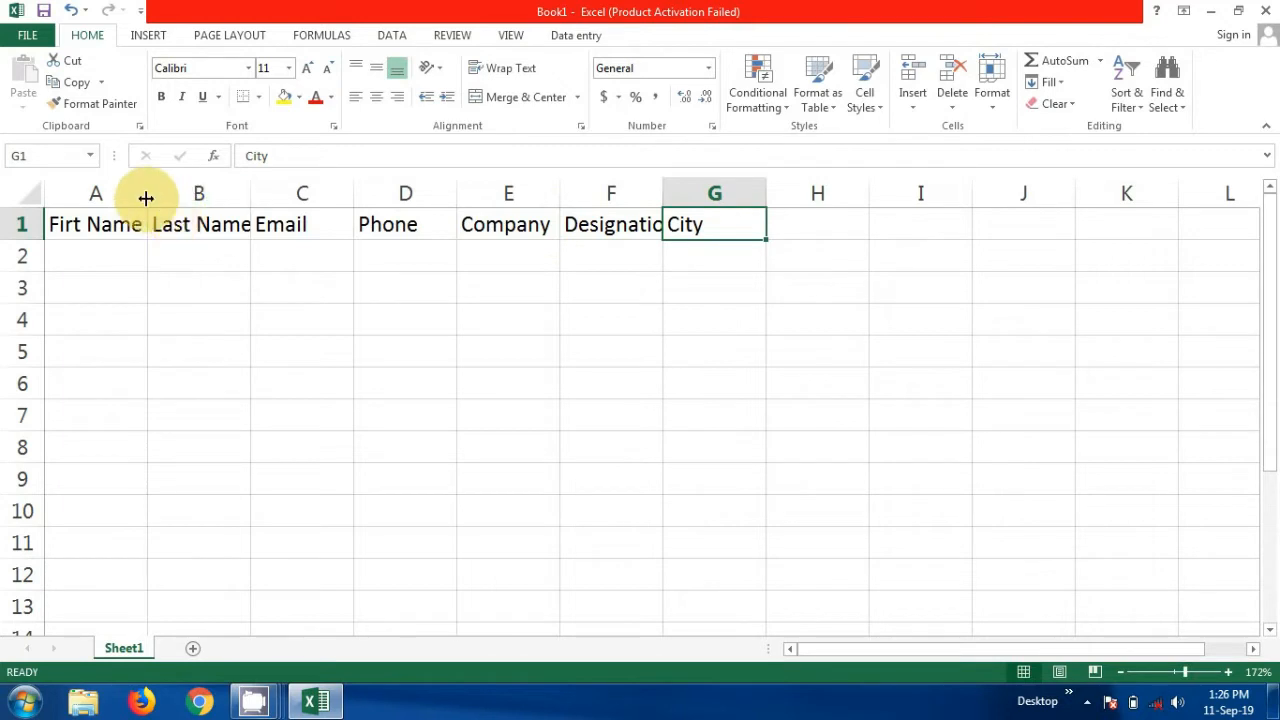
Widen columns A through G, giving column F extra room so Designation shows fully
left_click_drag(147, 196, 168, 195)
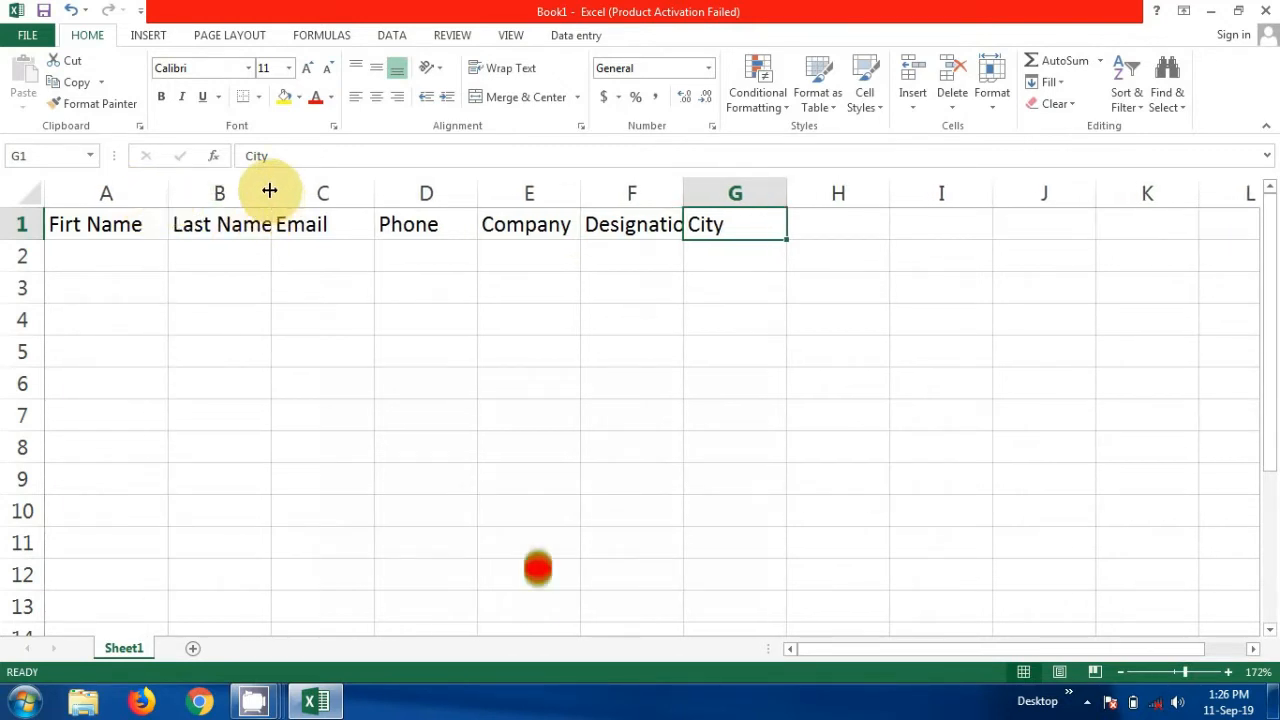
left_click_drag(270, 191, 290, 191)
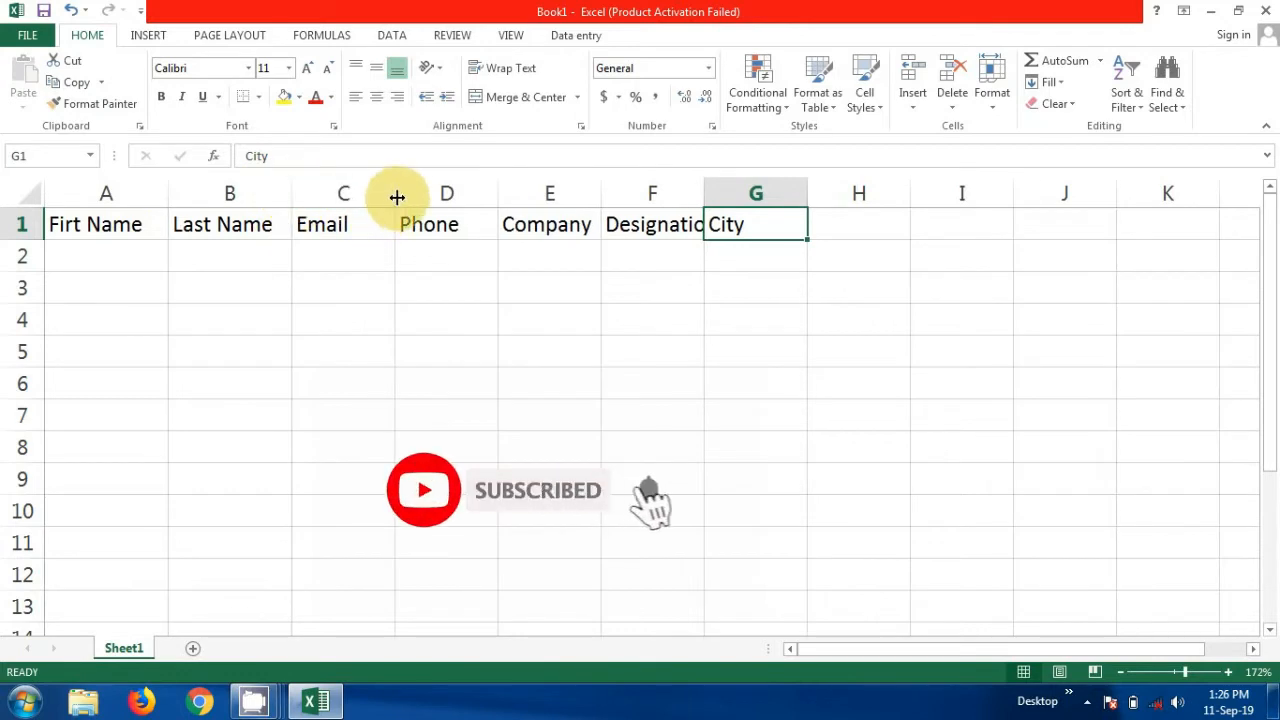
left_click_drag(396, 194, 437, 192)
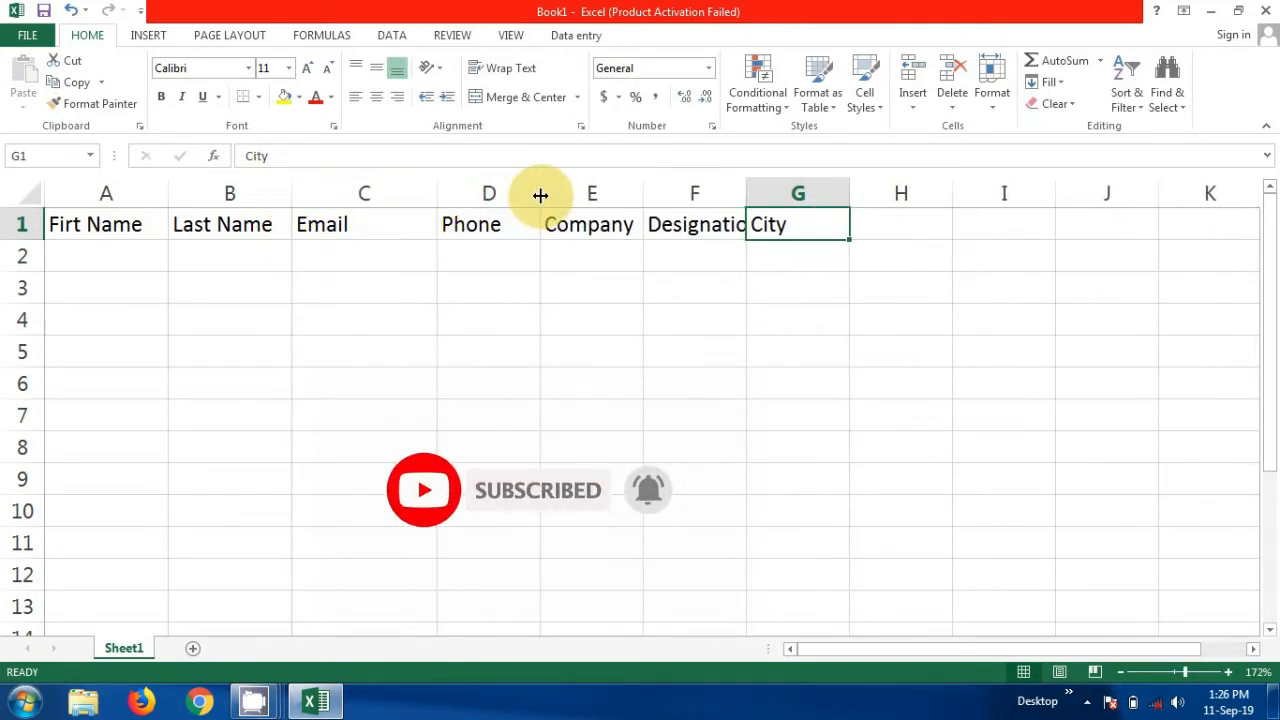
left_click_drag(540, 194, 576, 192)
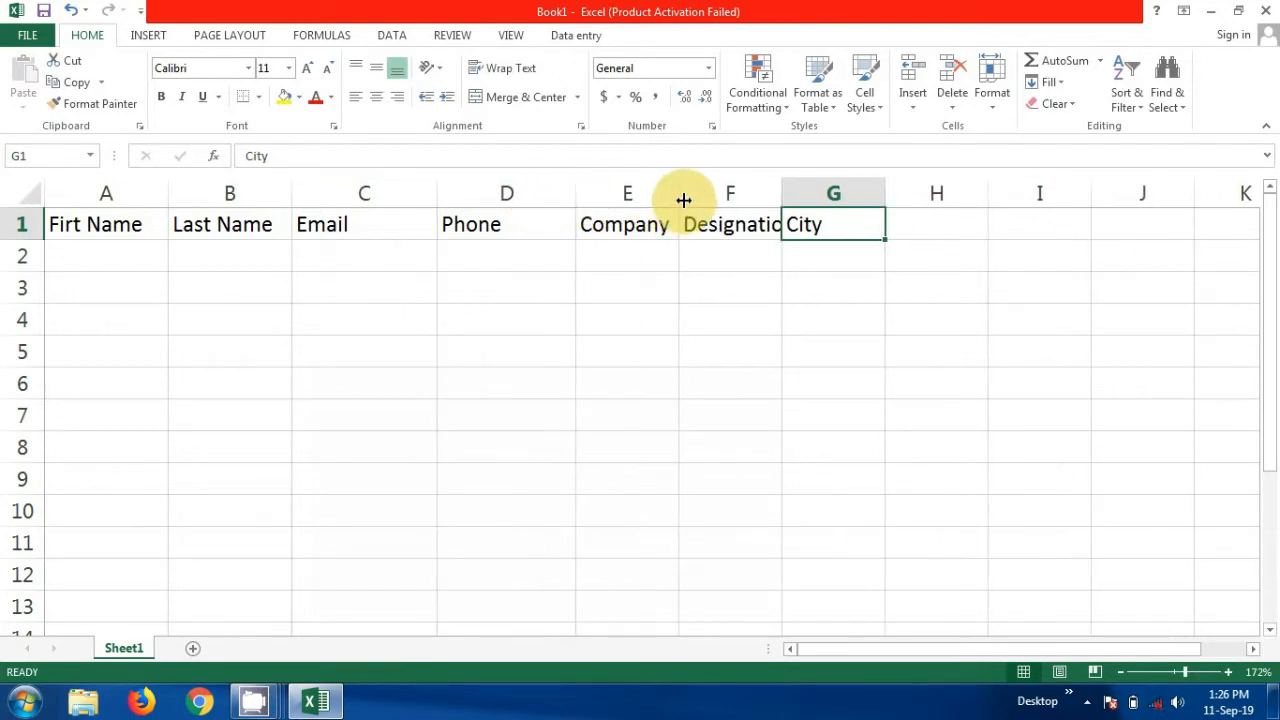
left_click_drag(678, 193, 702, 191)
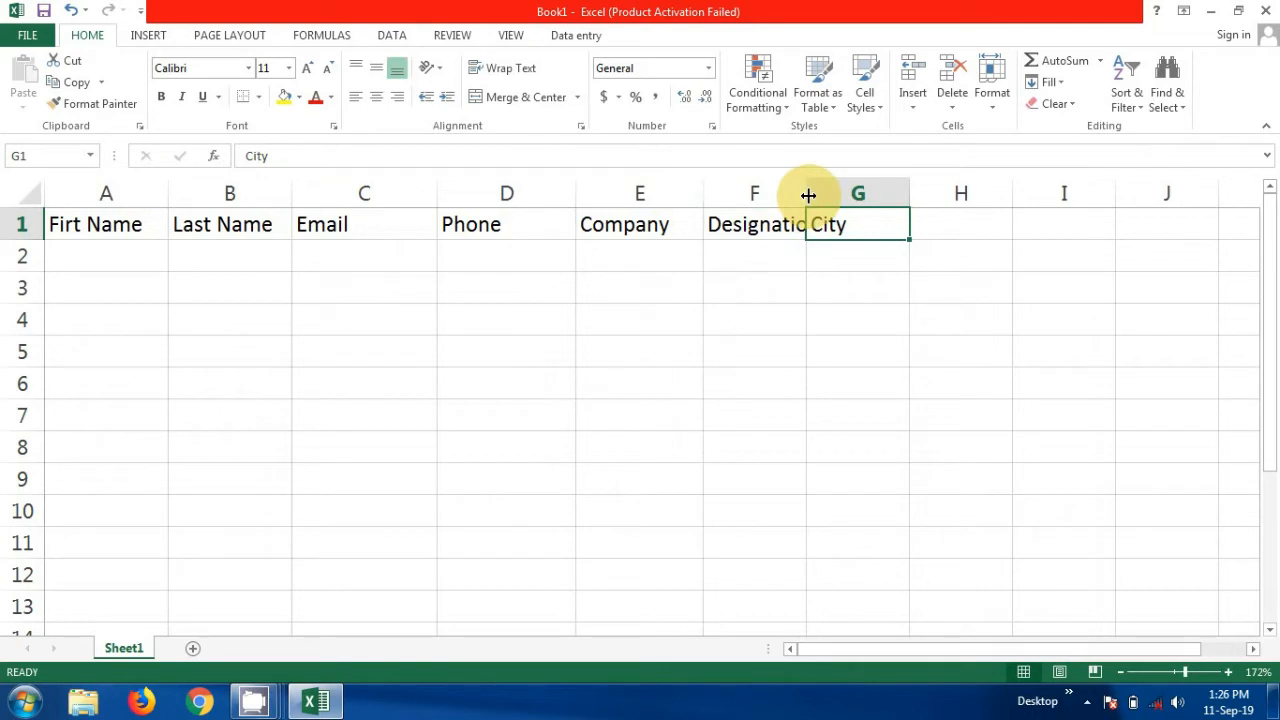
left_click_drag(808, 195, 834, 194)
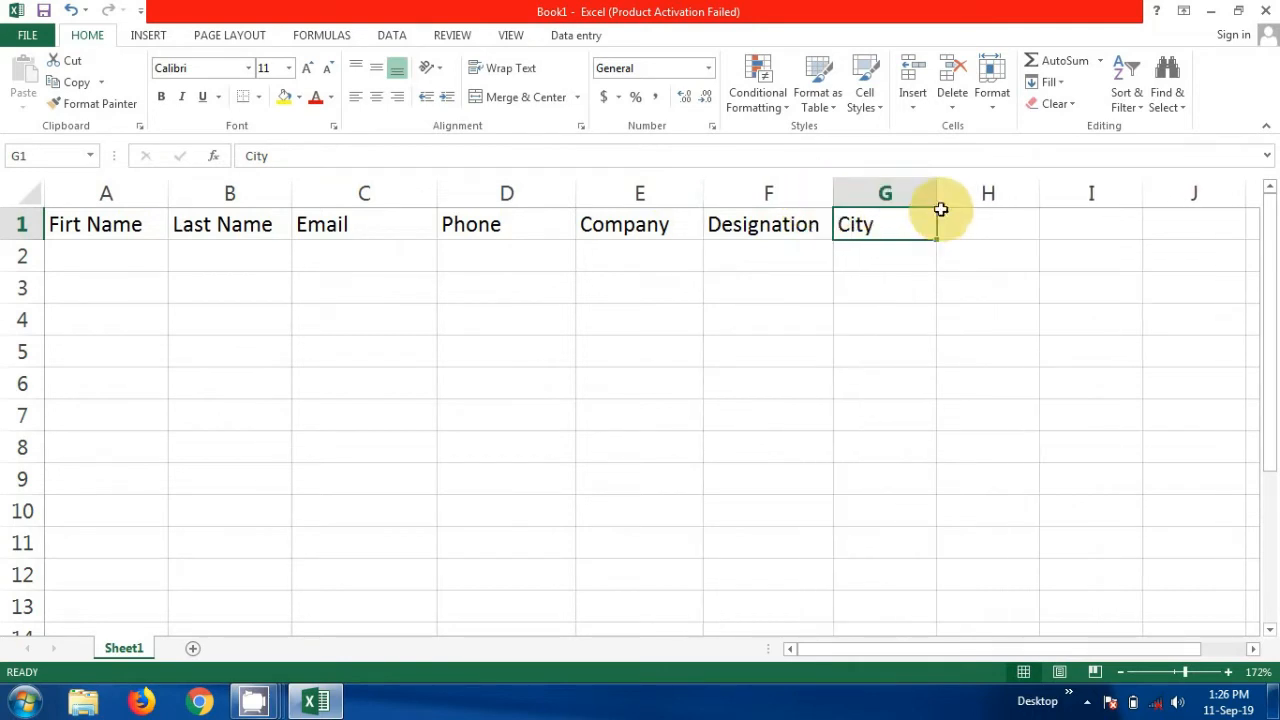
left_click_drag(938, 192, 974, 192)
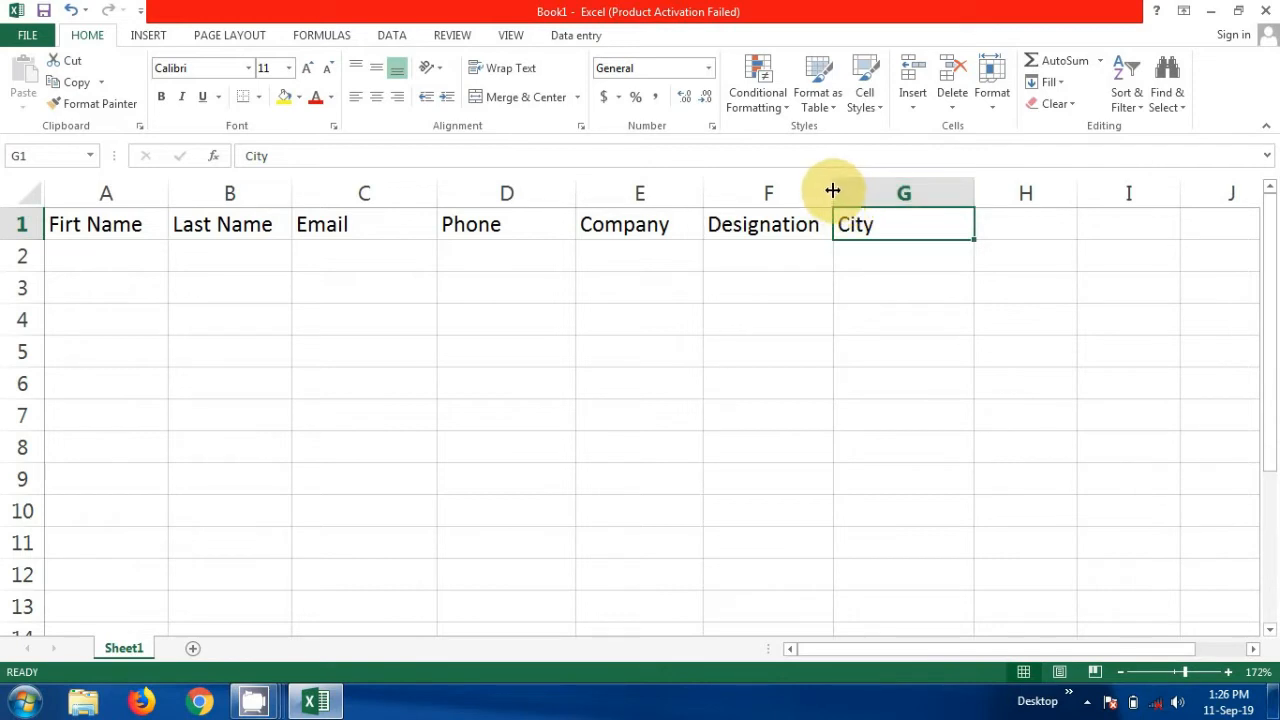
left_click_drag(832, 190, 865, 183)
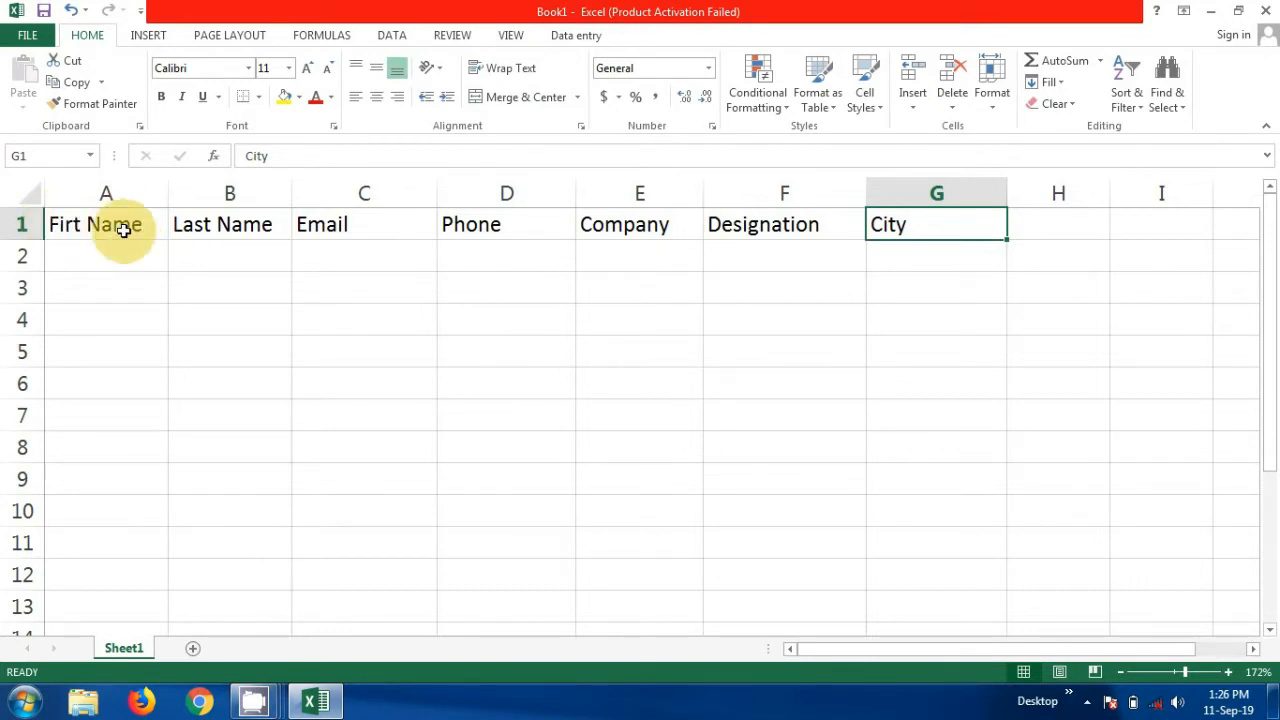
Select the header row A1:G1 and centre its text
left_click(48, 218)
left_click_drag(48, 218, 330, 224)
left_click(329, 222)
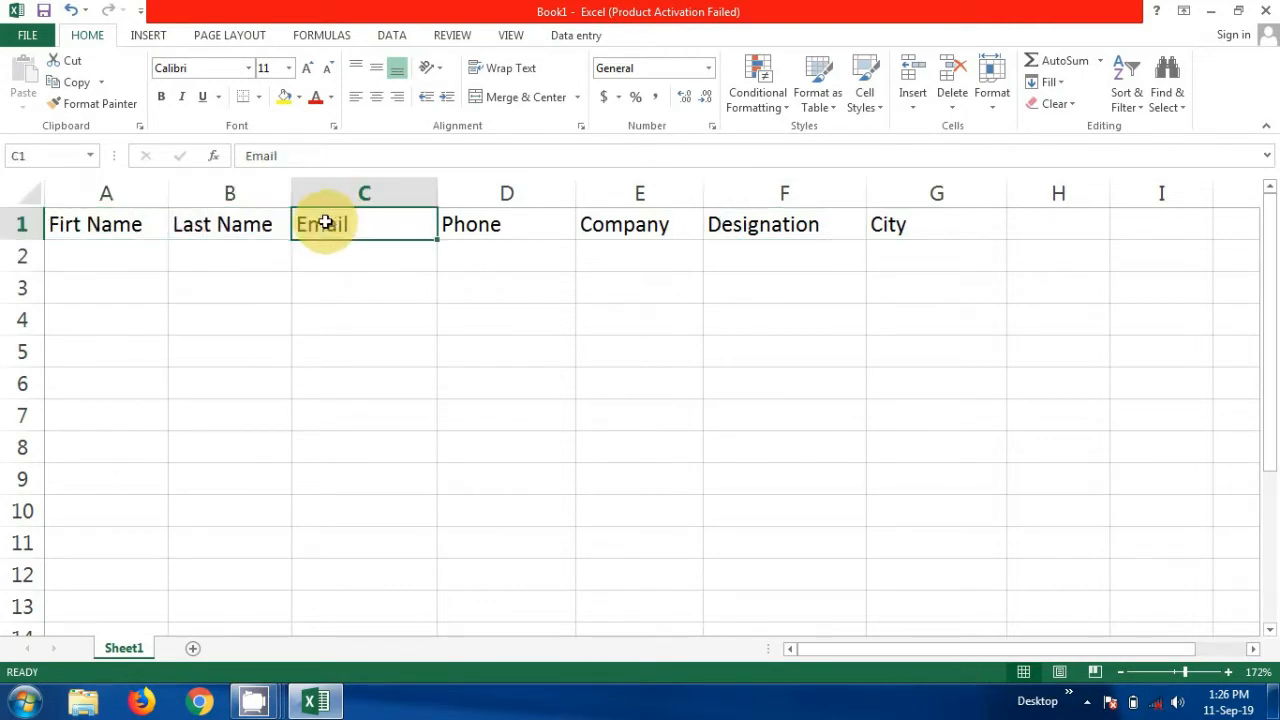
left_click_drag(82, 224, 891, 230)
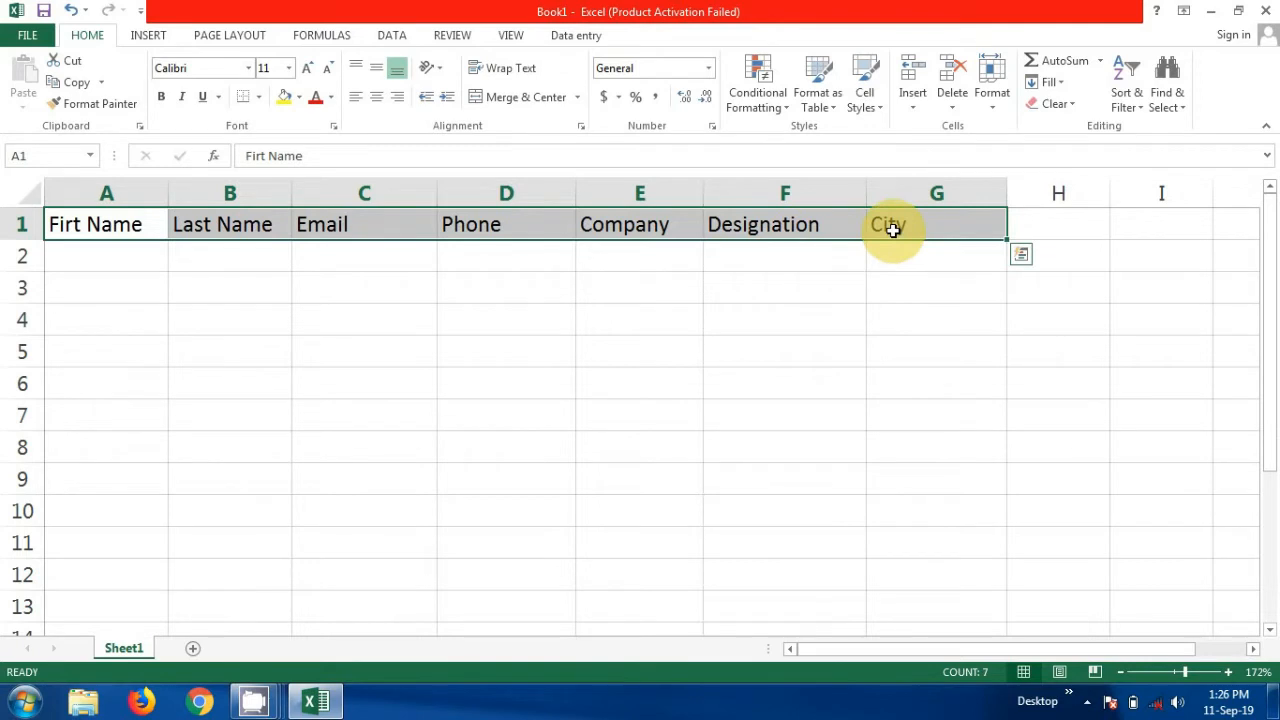
left_click(378, 98)
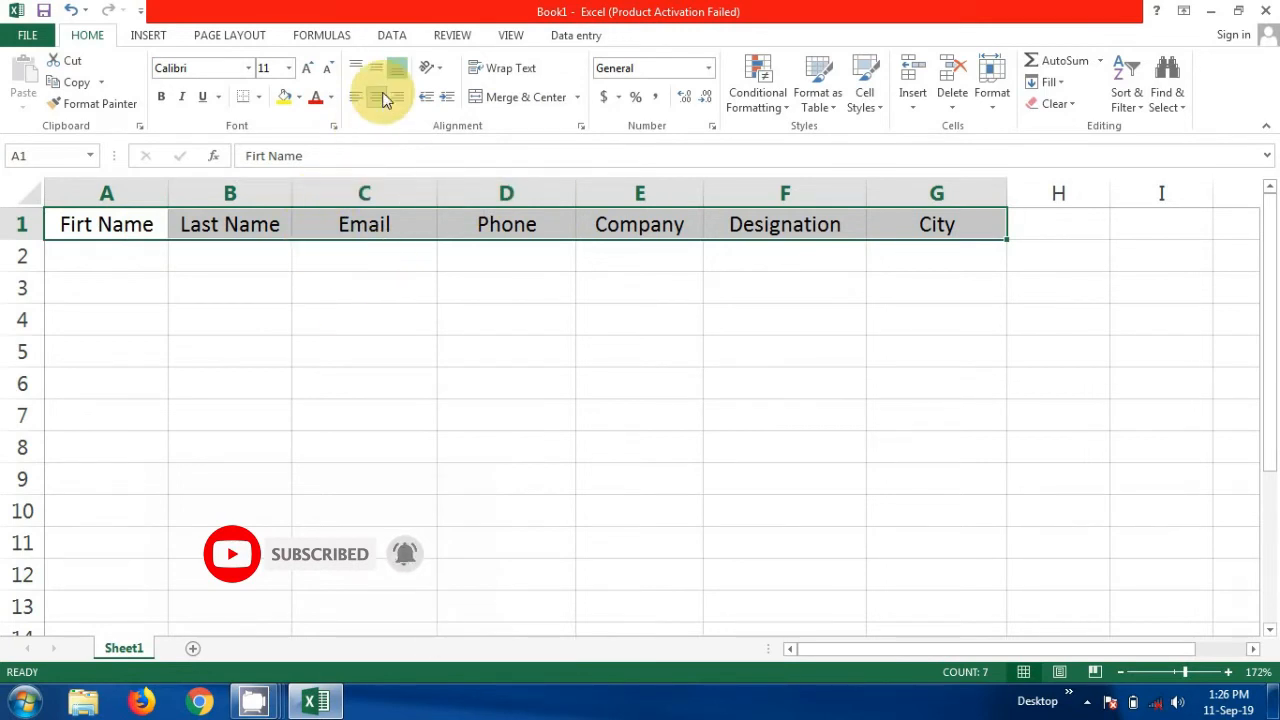
Convert the header row into a table with 'My table has headers' checked
left_click(160, 36)
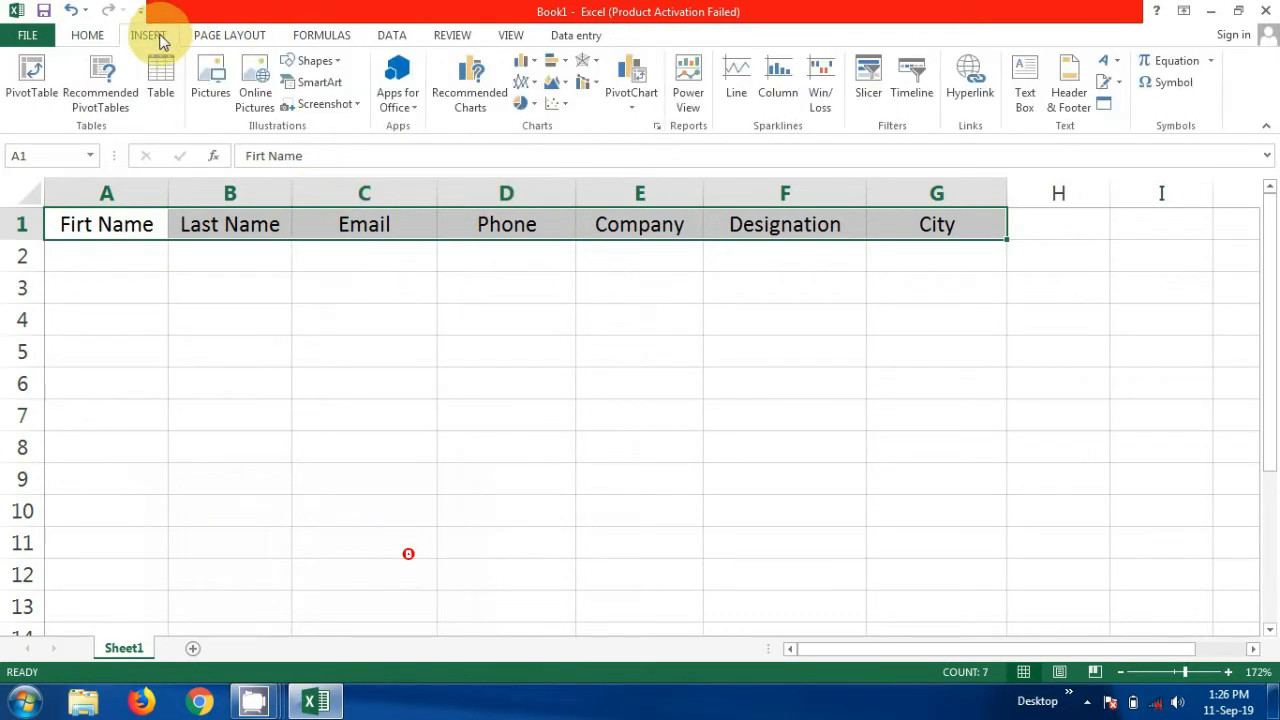
left_click(163, 85)
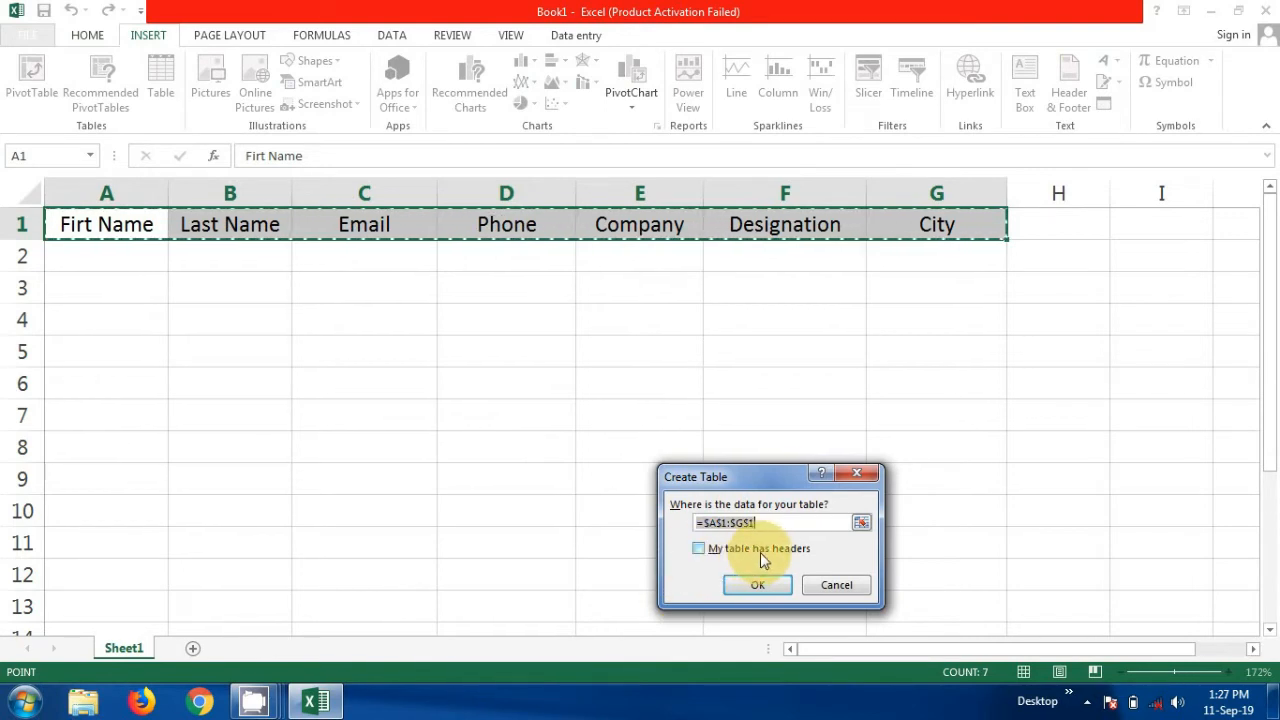
left_click(699, 549)
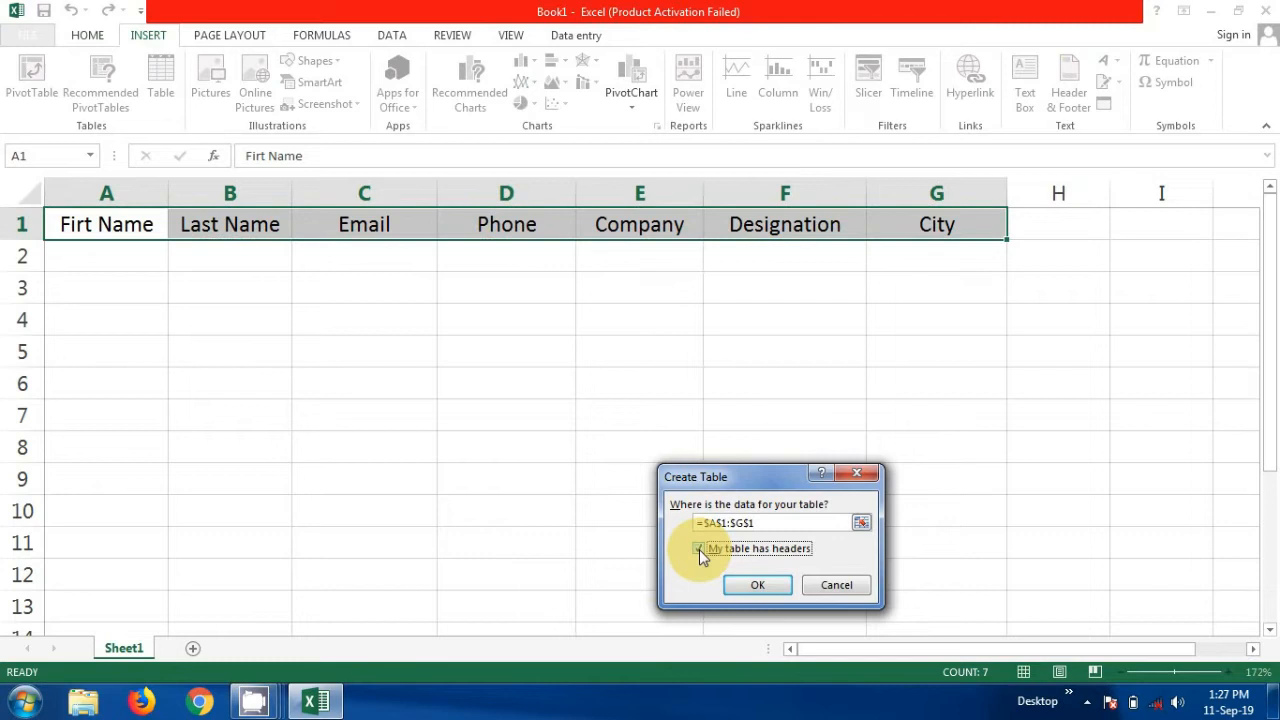
left_click(755, 585)
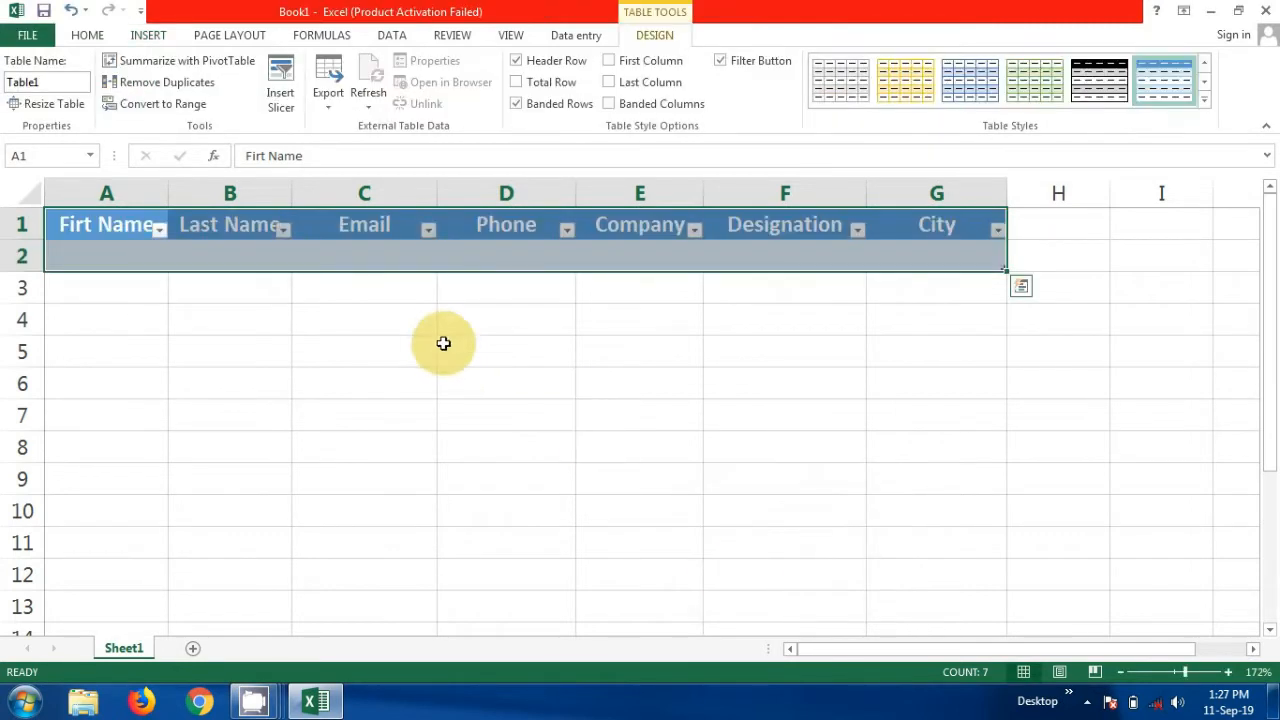
left_click(129, 302)
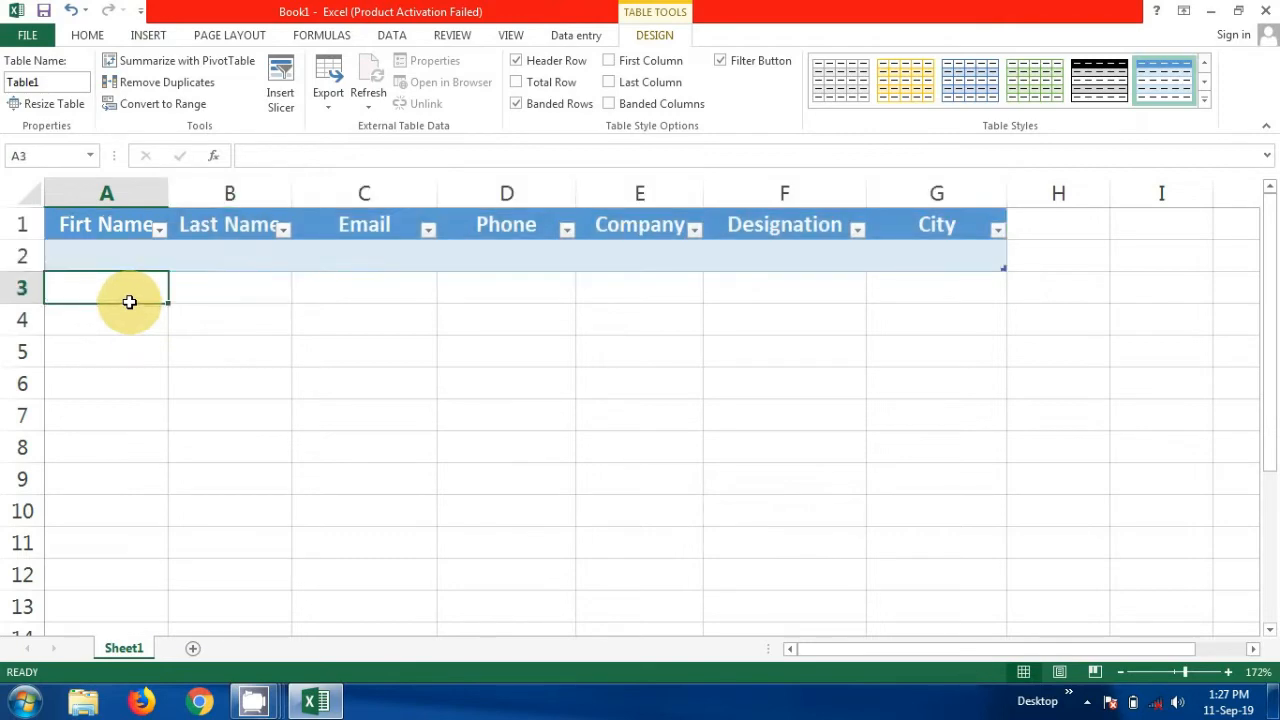
In Excel Options' Customize Ribbon page, list the Commands Not in the Ribbon
left_click(114, 223)
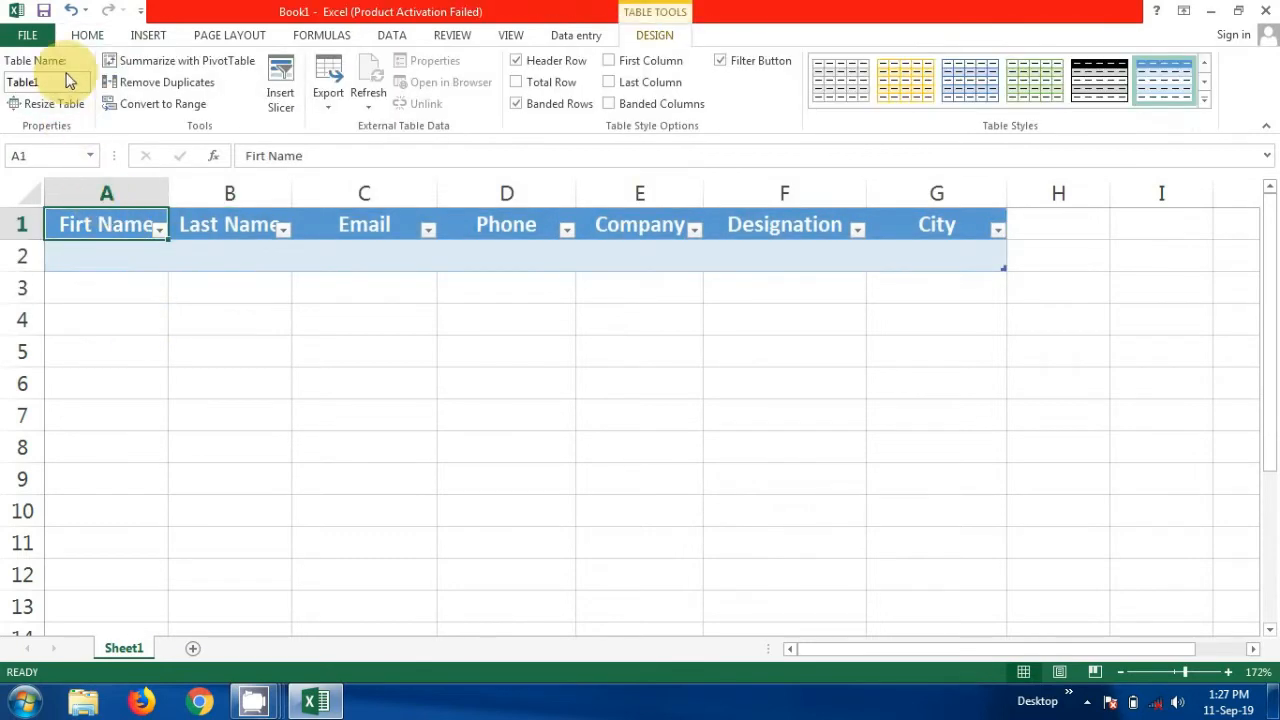
left_click(27, 35)
left_click(37, 456)
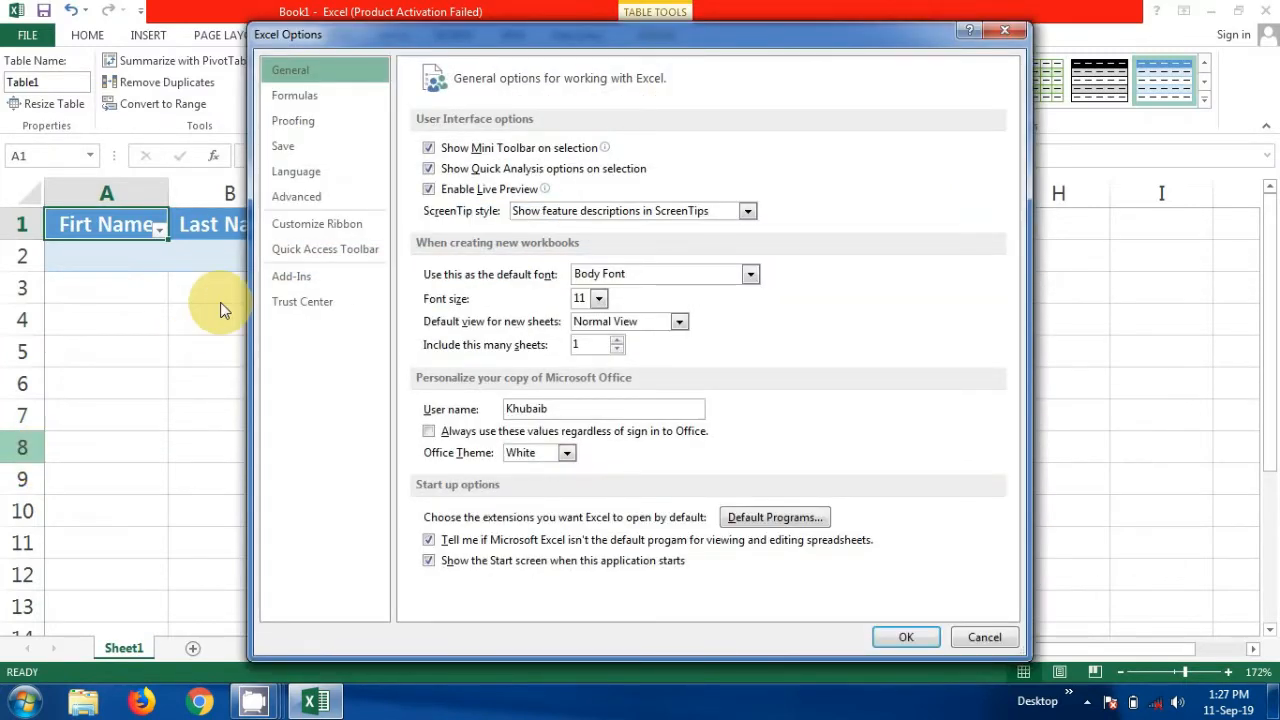
left_click(324, 233)
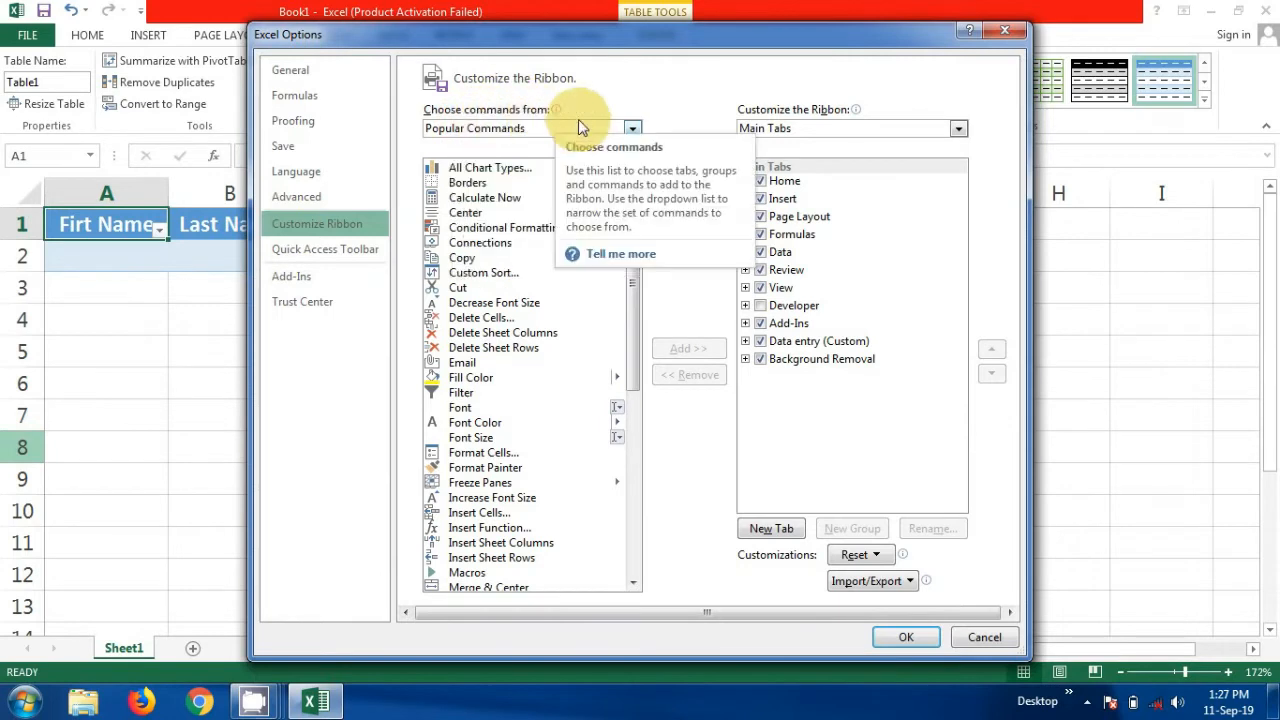
left_click(632, 130)
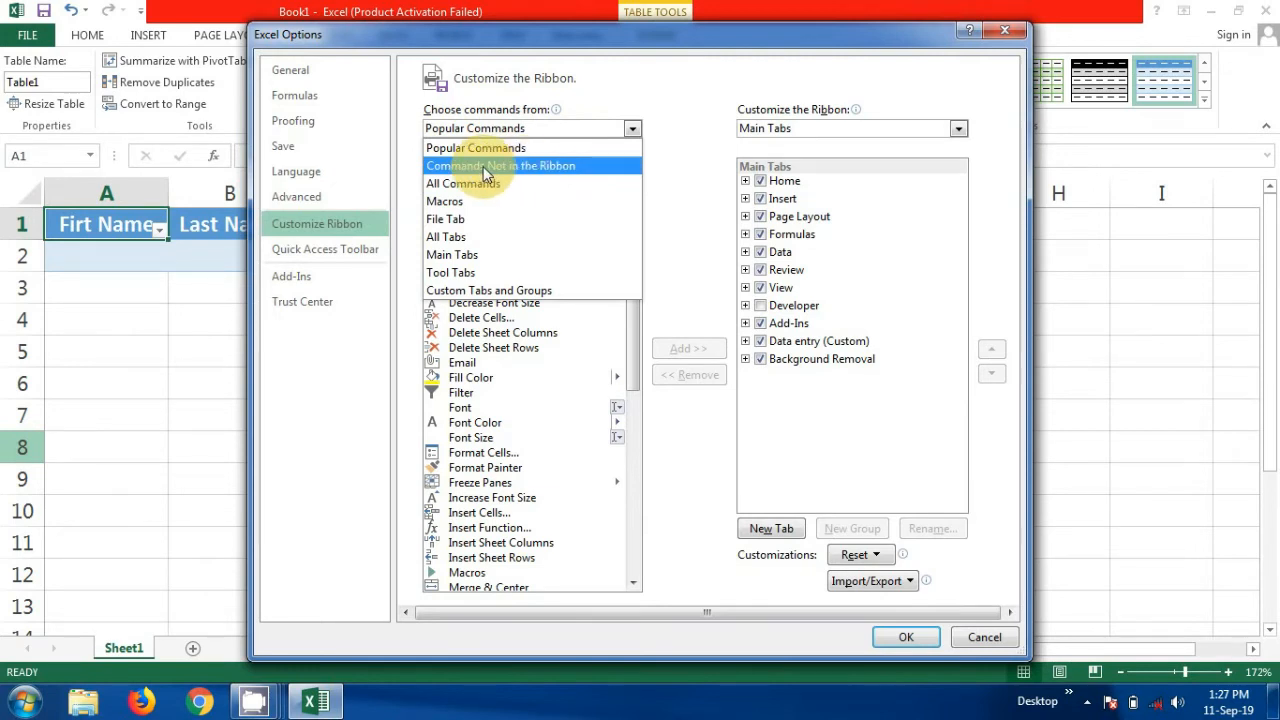
left_click(533, 170)
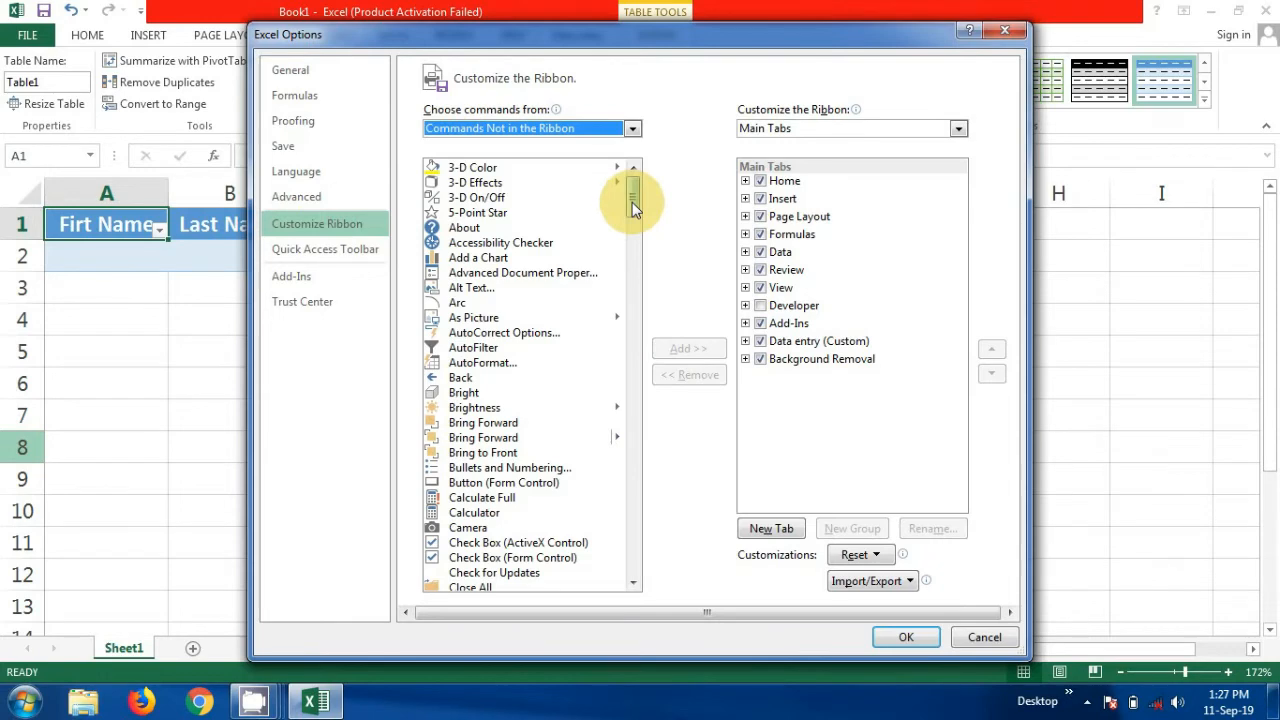
Find the Form command and try adding it, dismissing the custom-group warning
left_click_drag(632, 202, 633, 284)
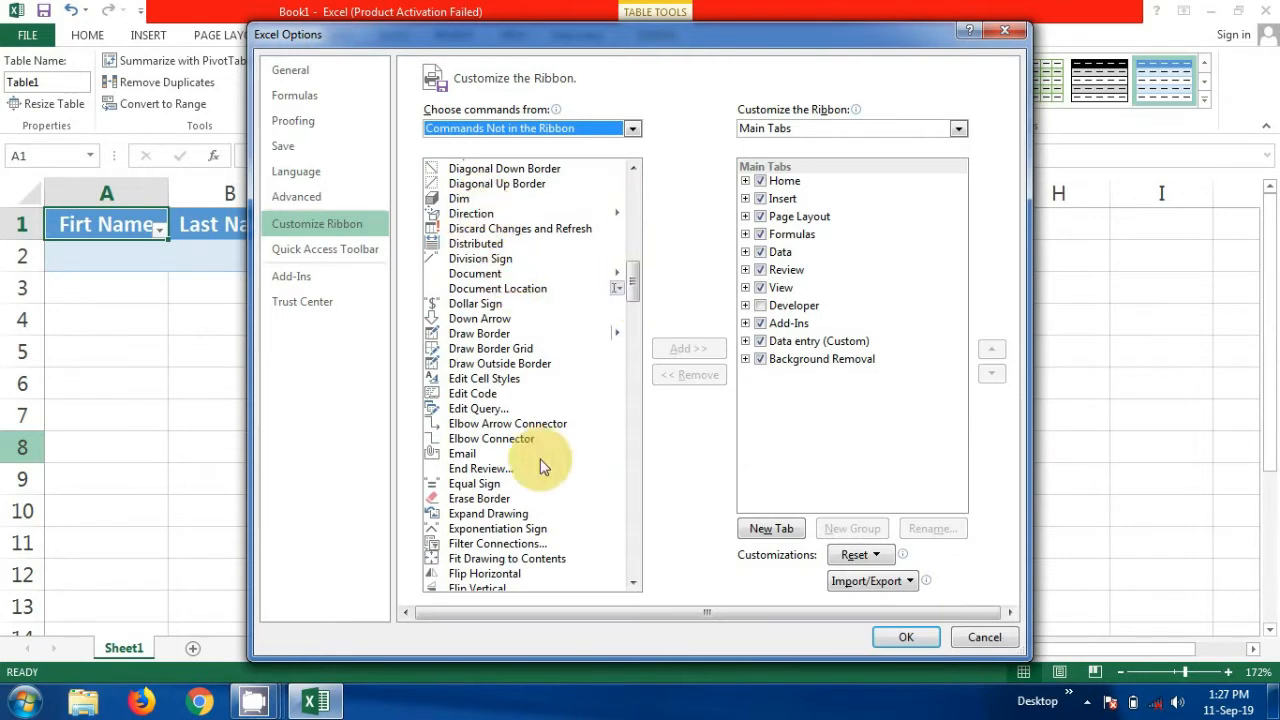
left_click(633, 582)
left_click_drag(633, 582, 633, 582)
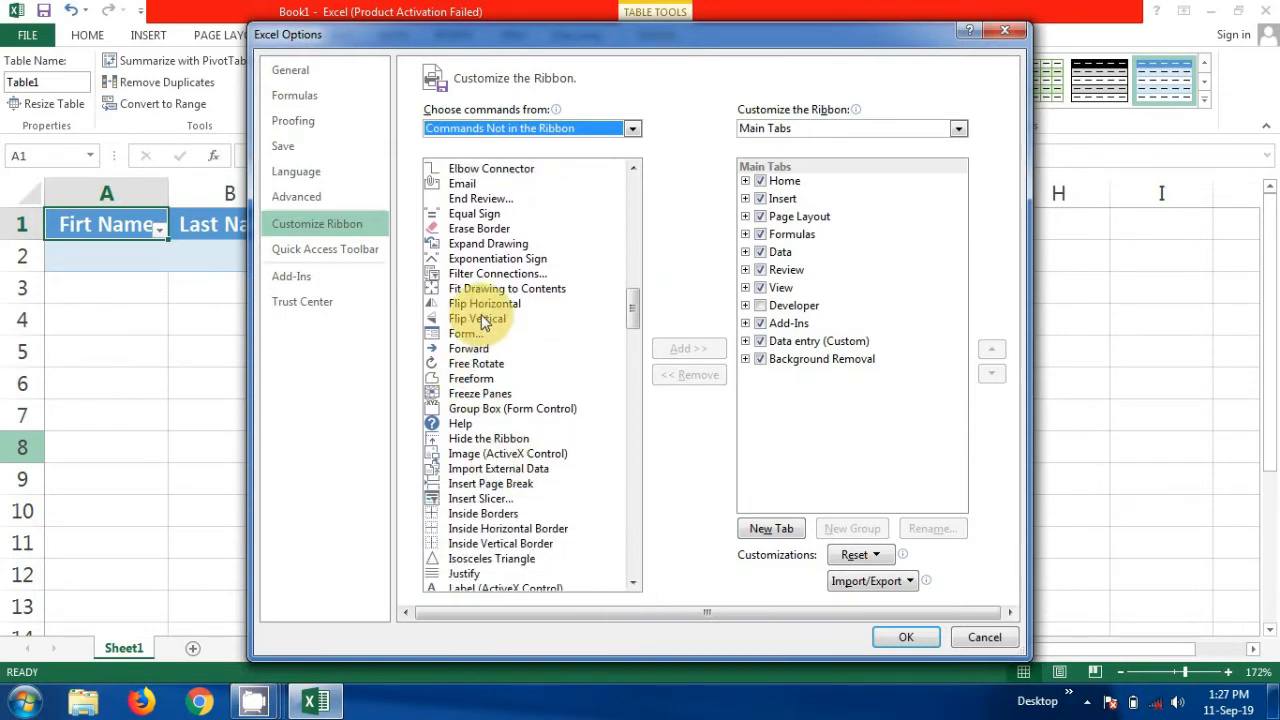
left_click(472, 336)
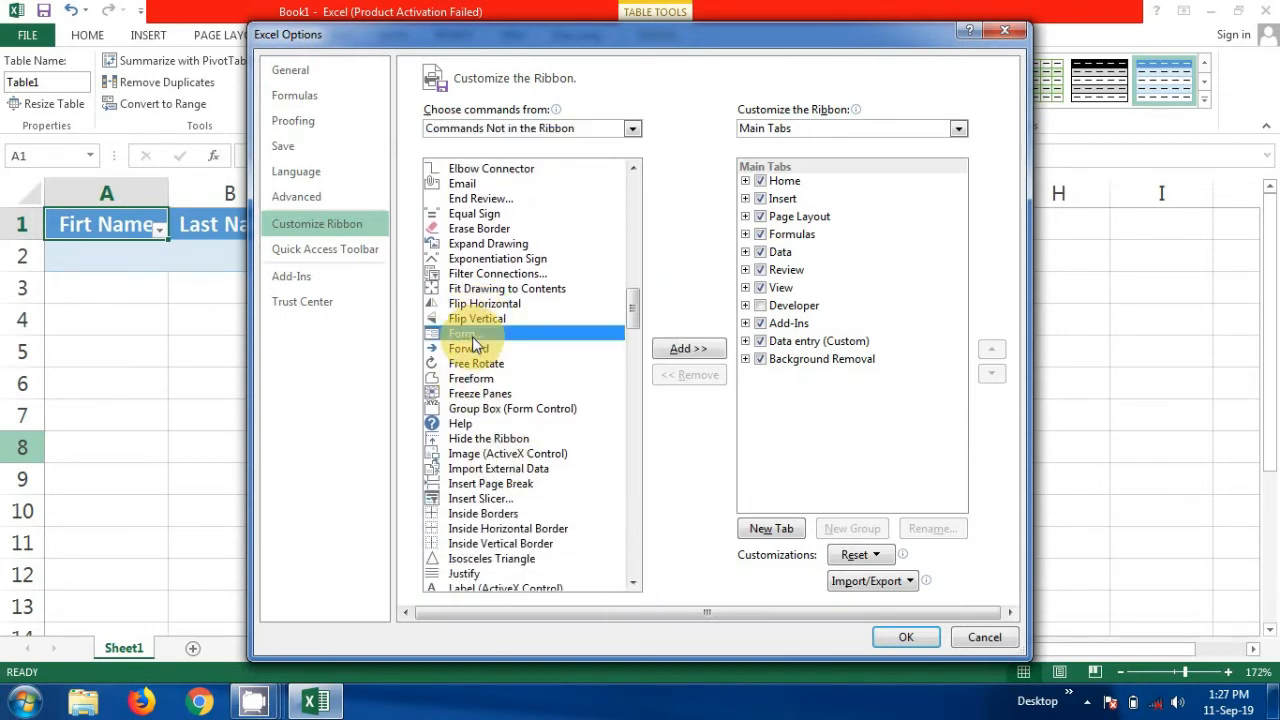
left_click(689, 349)
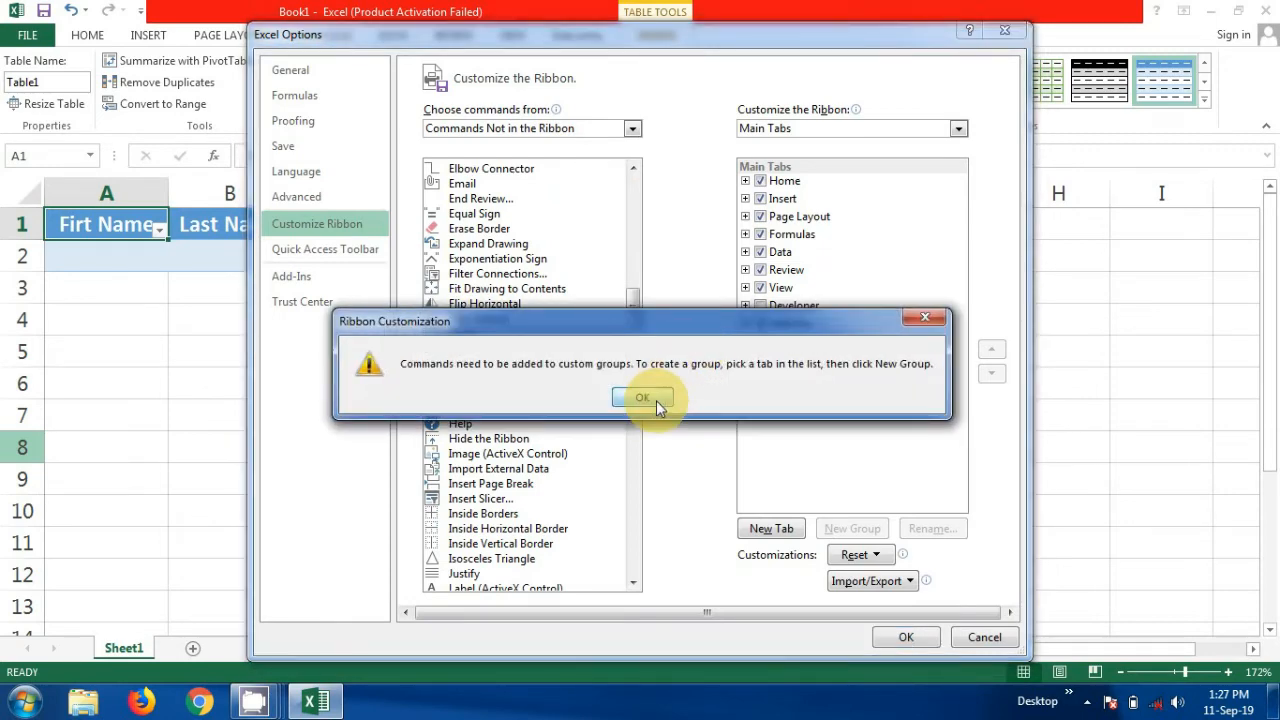
left_click(643, 398)
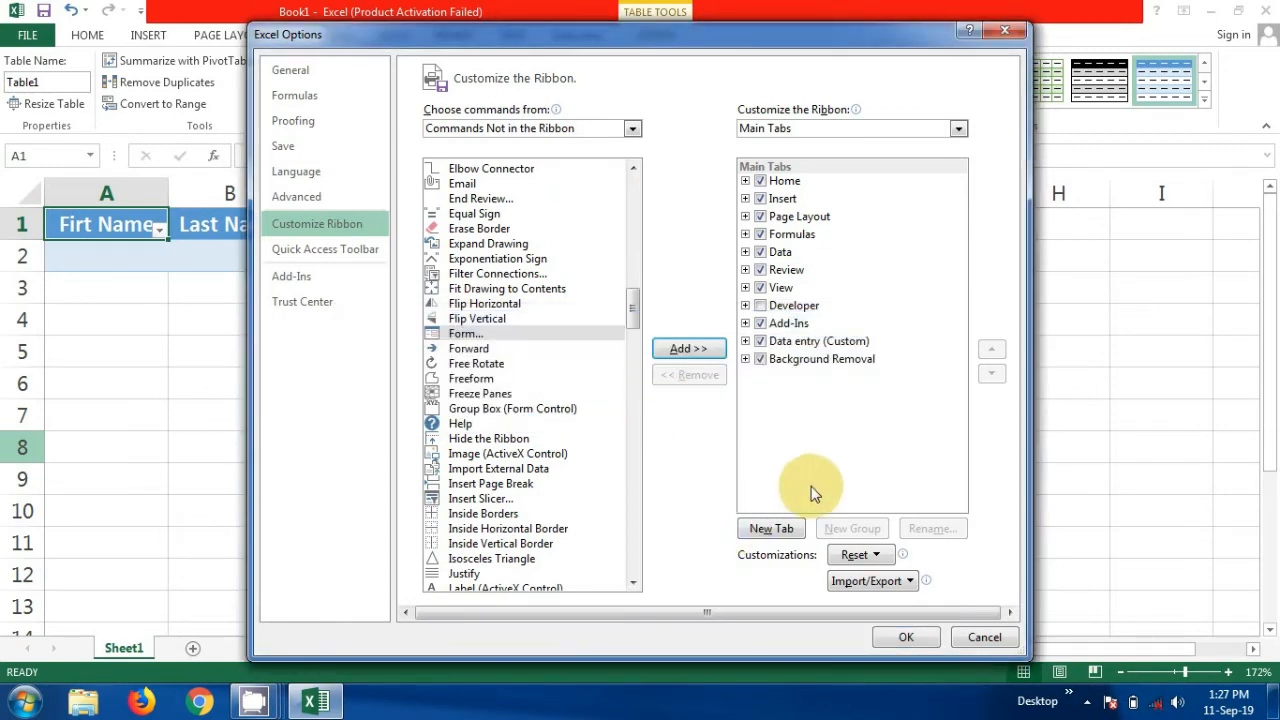
Add a new custom tab, delete the old Data entry tab, and rename the new tab 'Data entry'
left_click(777, 528)
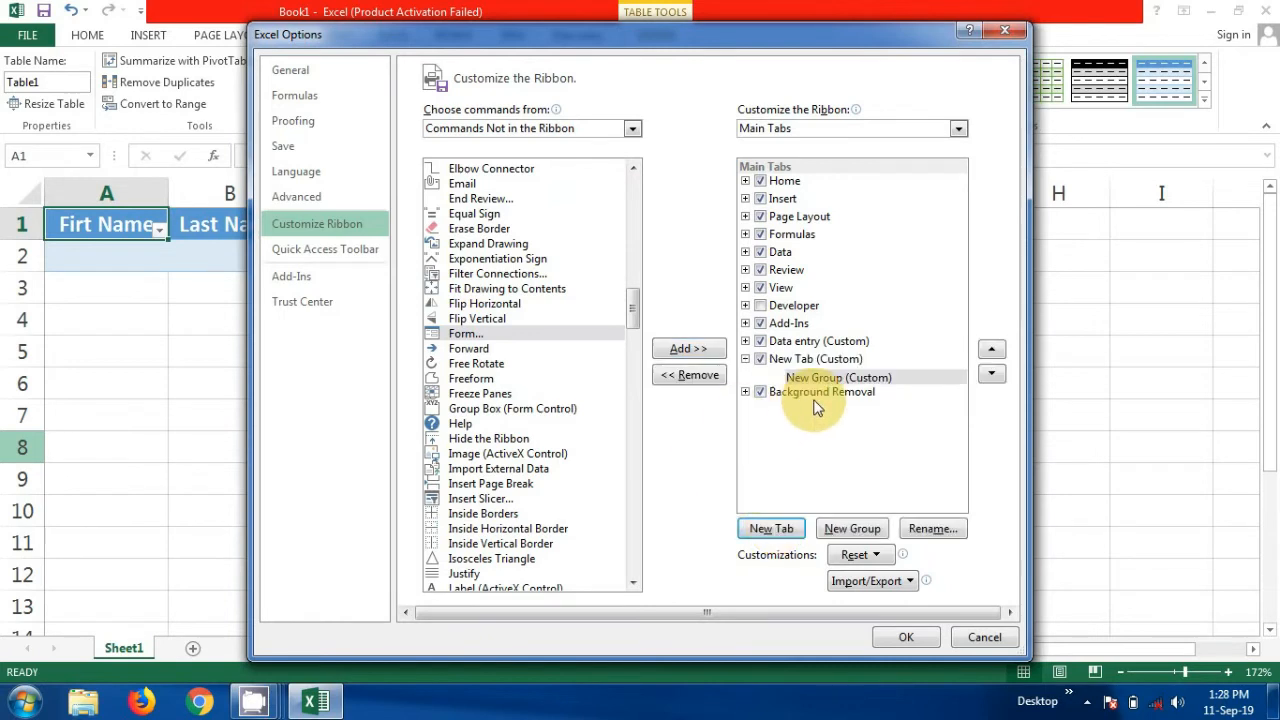
left_click(828, 341)
left_click(693, 377)
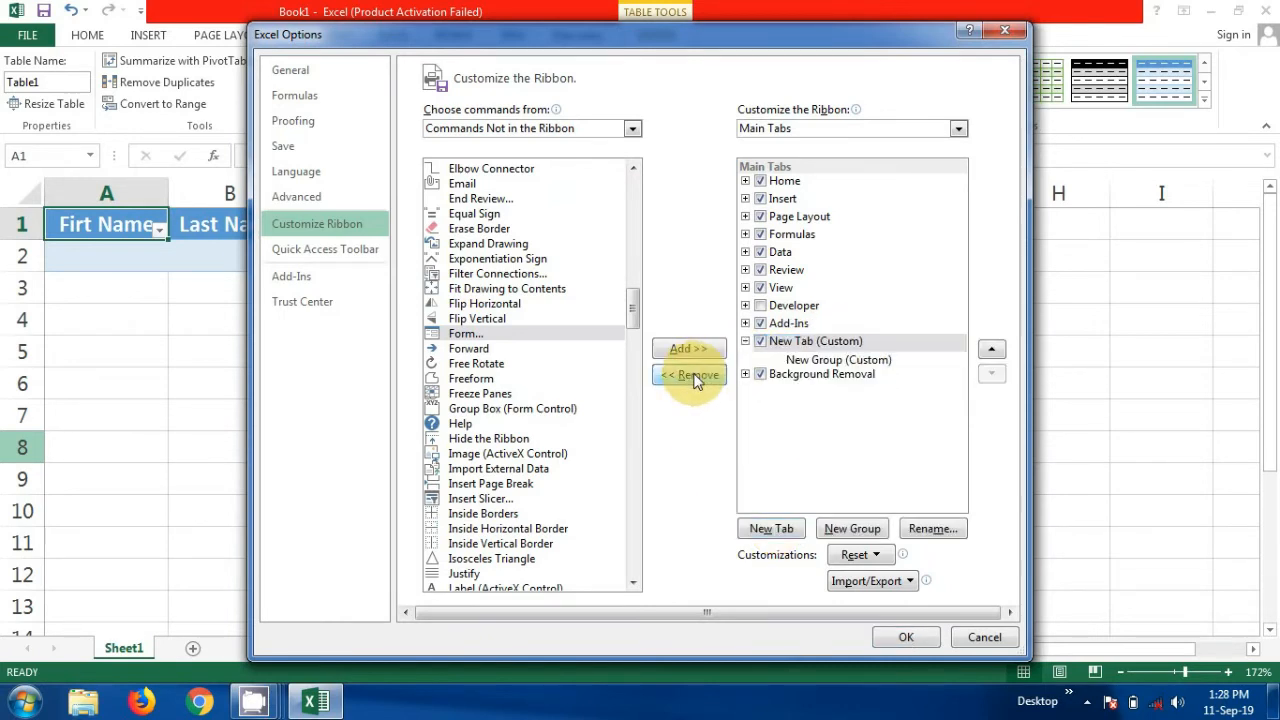
left_click(790, 341)
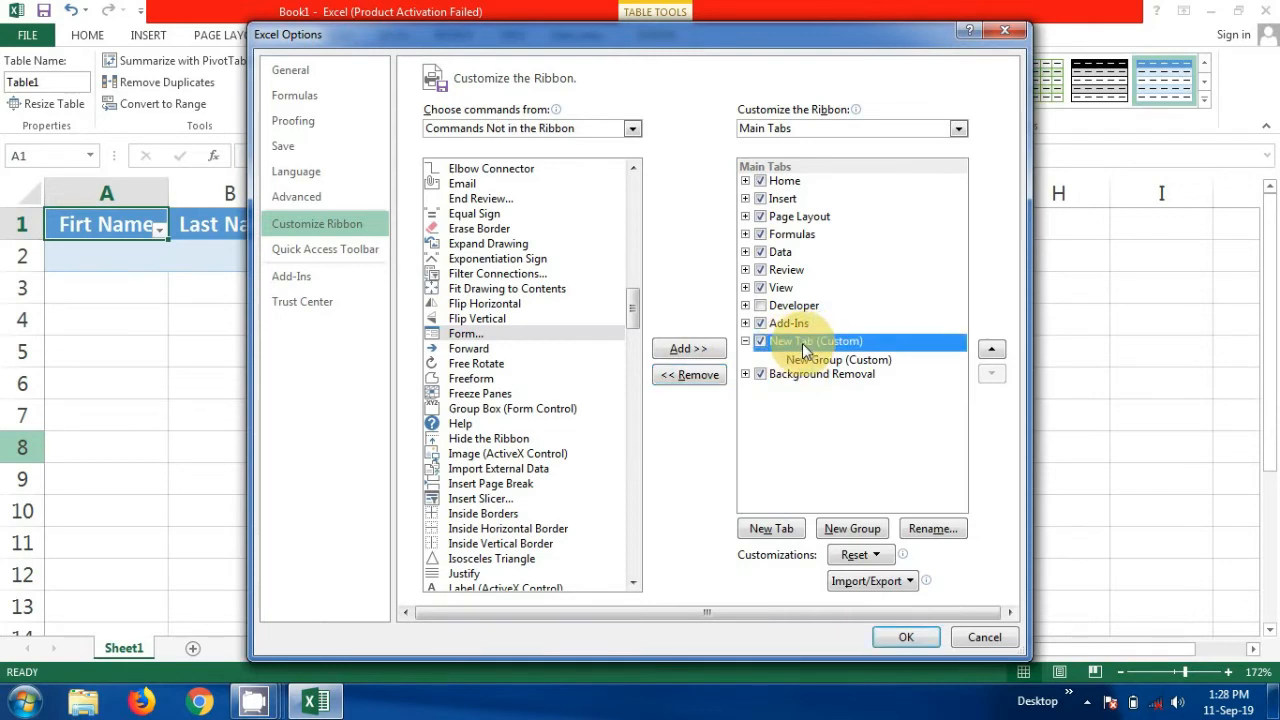
left_click(936, 535)
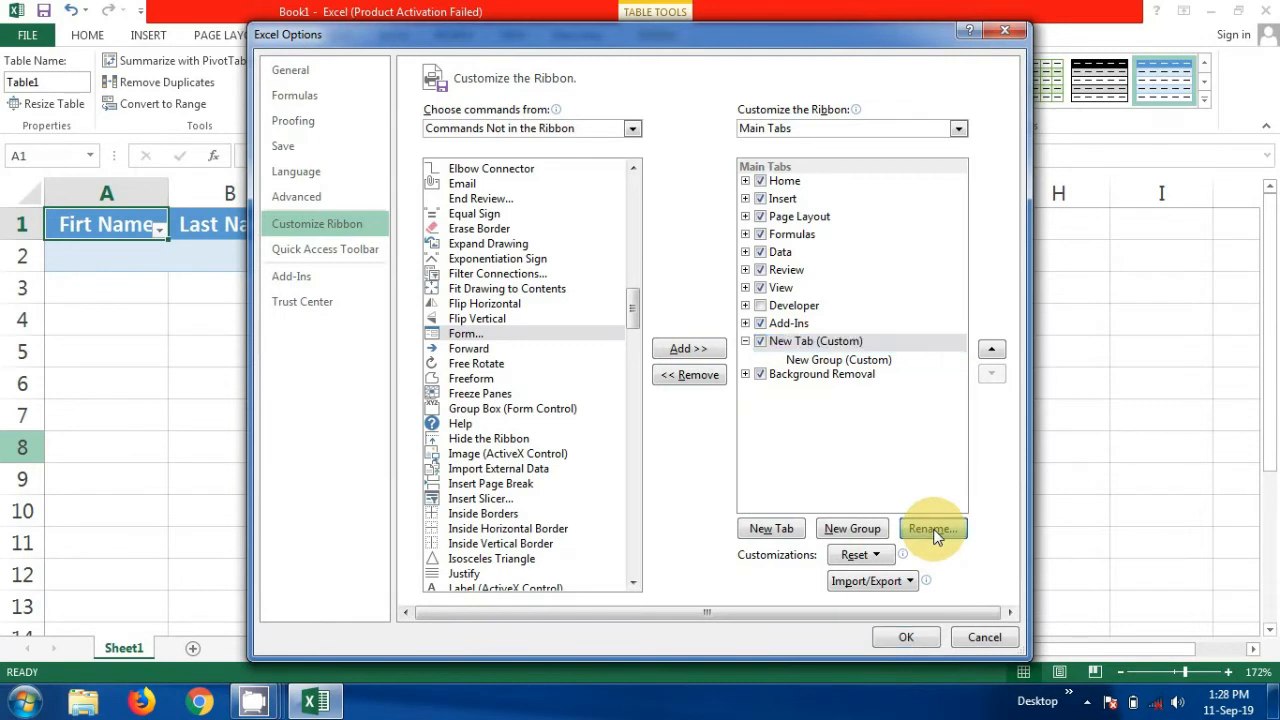
key("BackSpace")
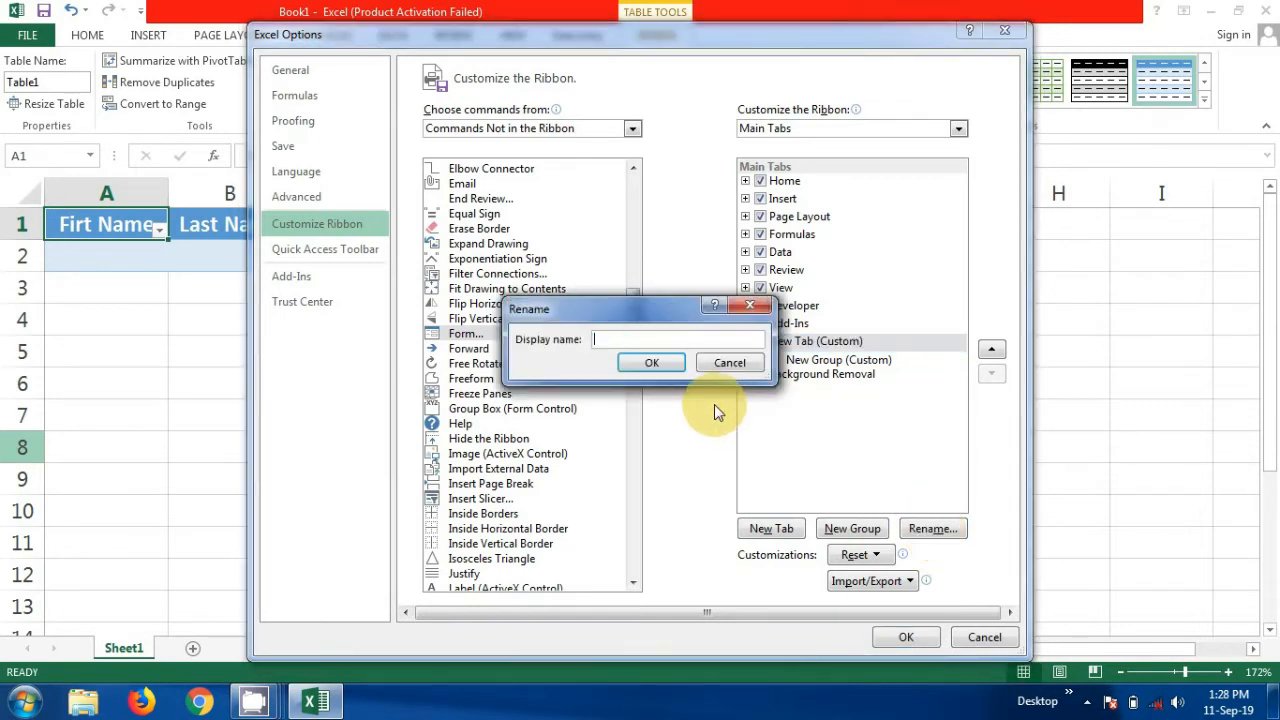
type("Data entry")
left_click(674, 361)
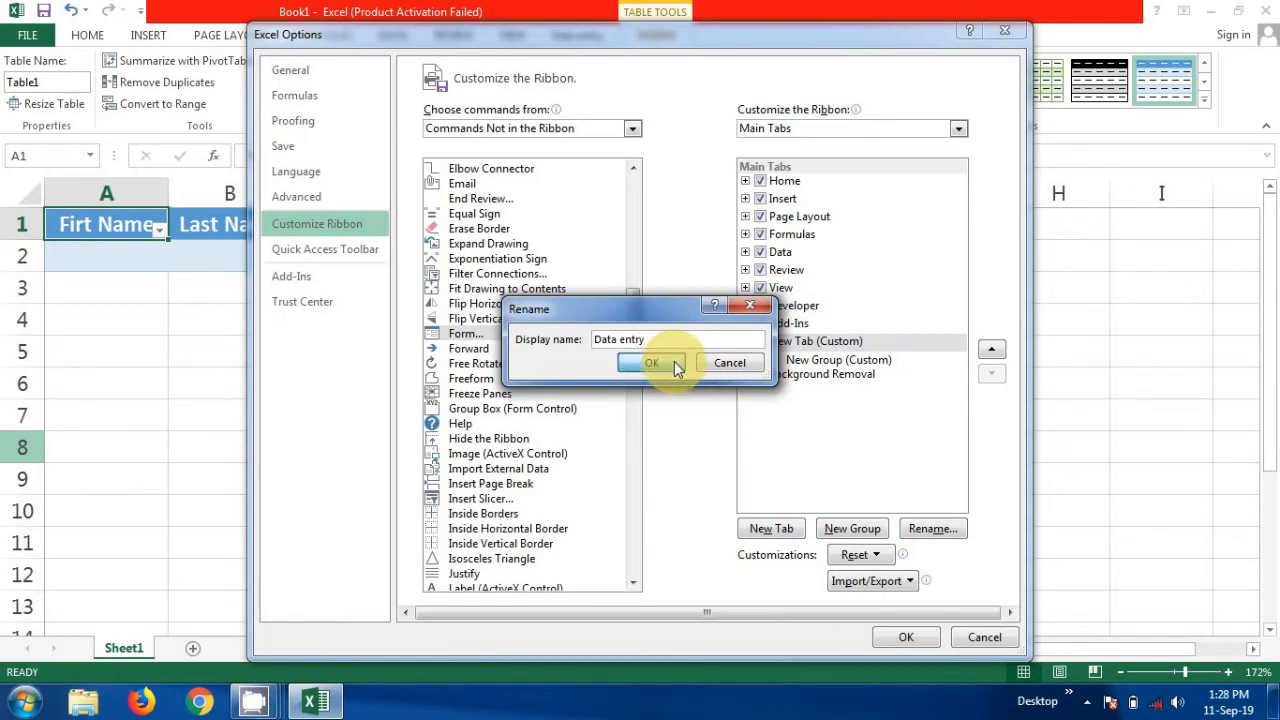
Add the Form command into the New Group (Custom) on the Data entry tab
left_click(843, 362)
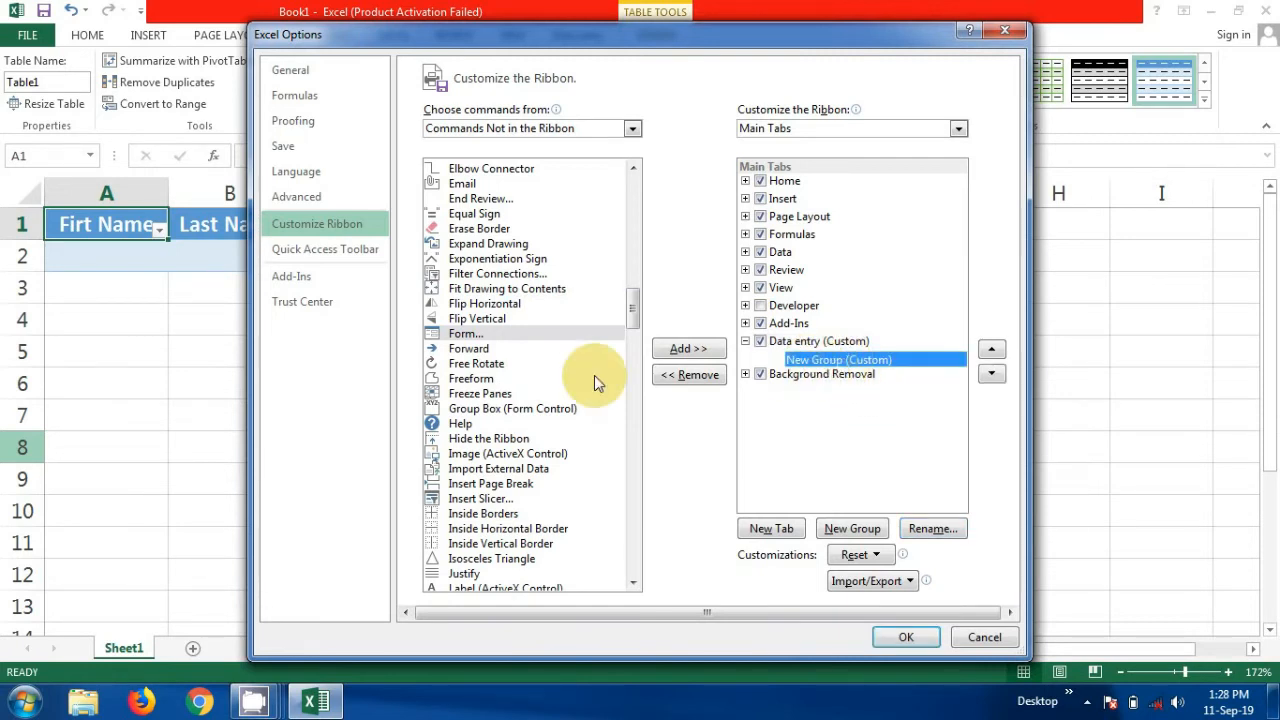
left_click(474, 334)
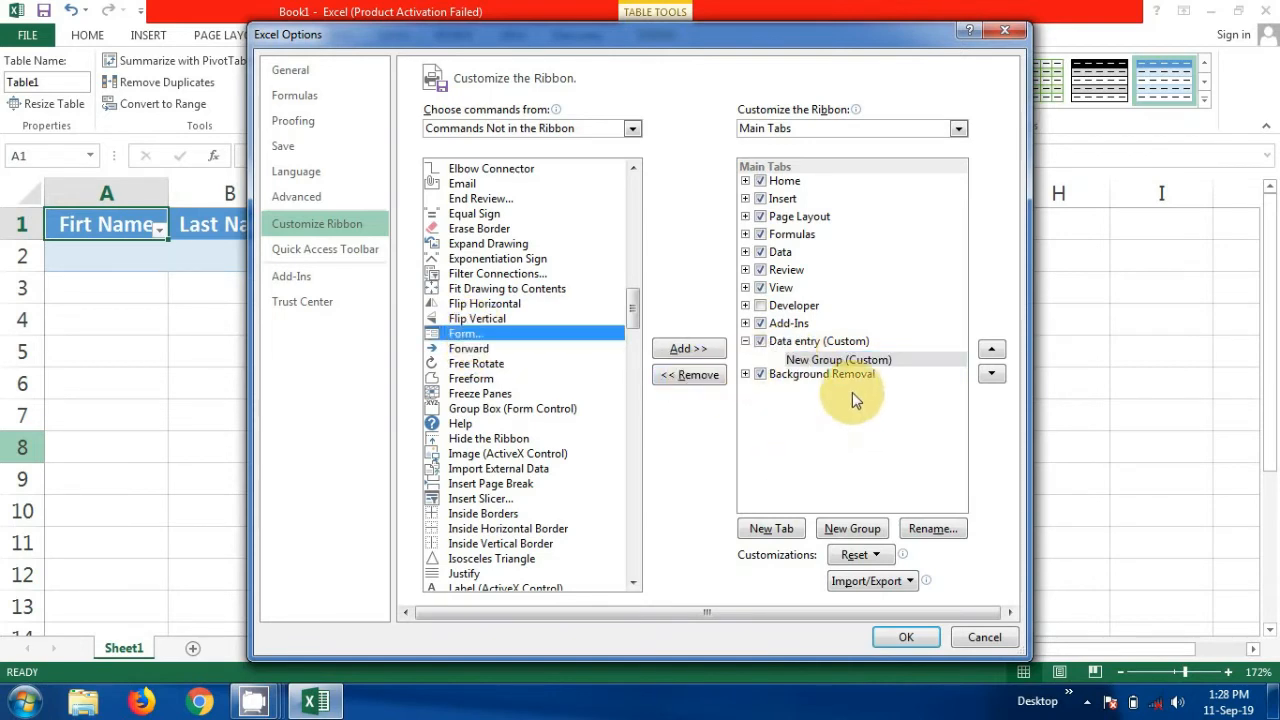
left_click(705, 350)
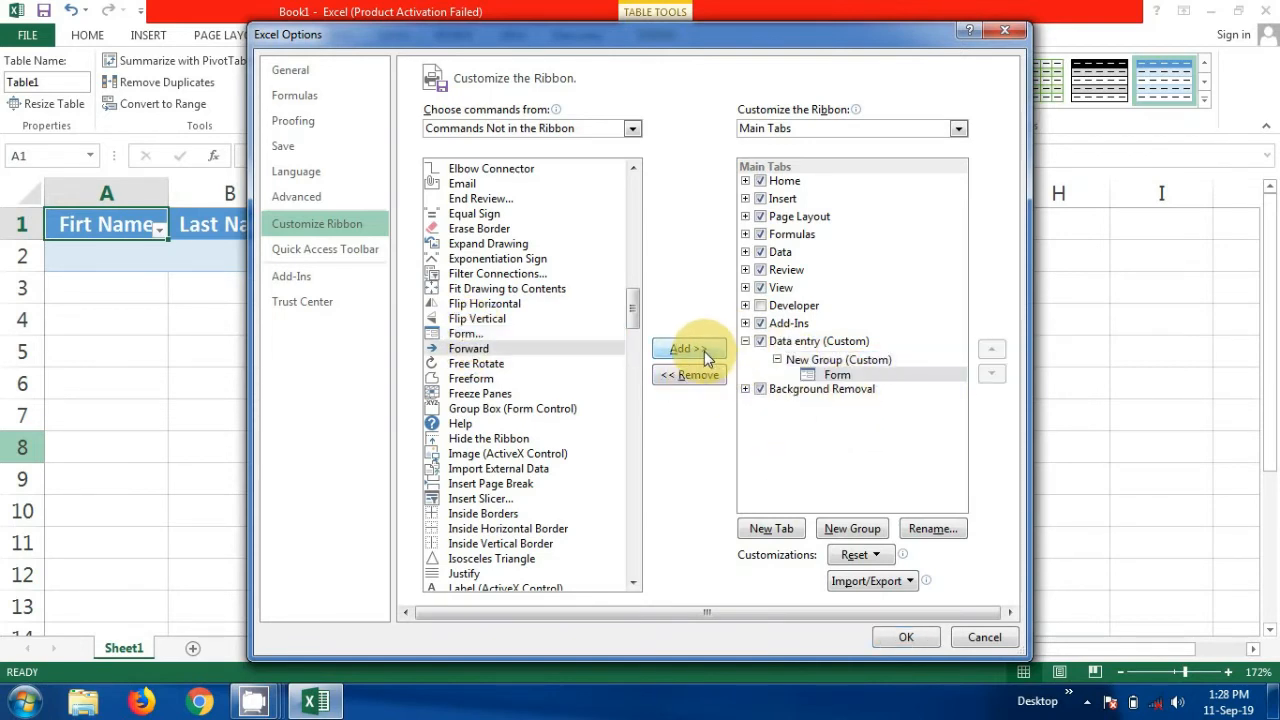
Give the new group an icon in the Rename dialog and apply the ribbon changes
left_click(838, 362)
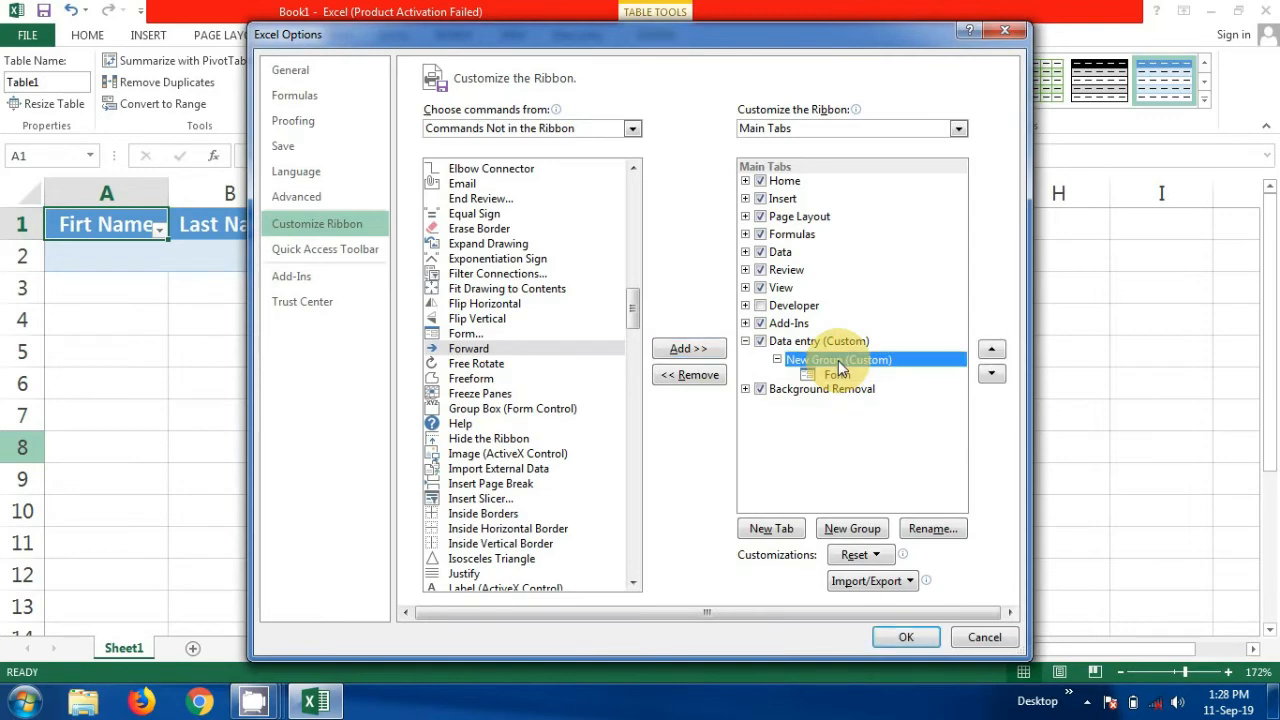
left_click(932, 530)
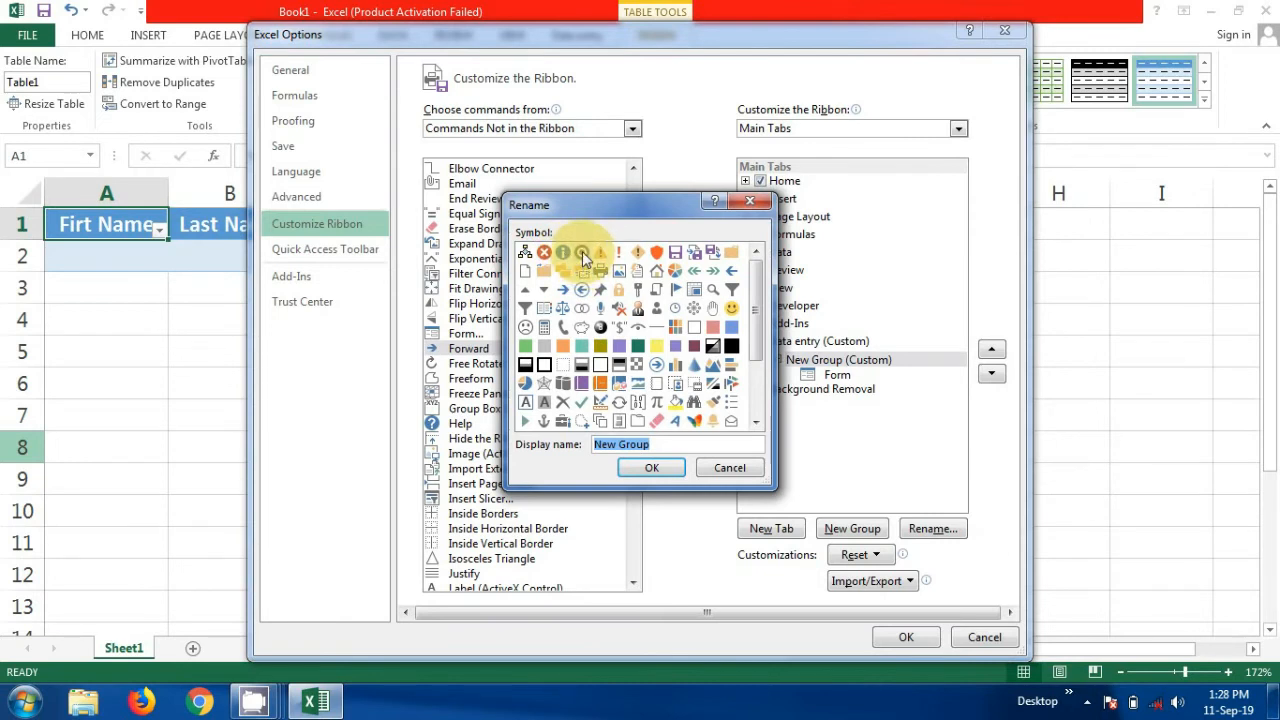
left_click(582, 251)
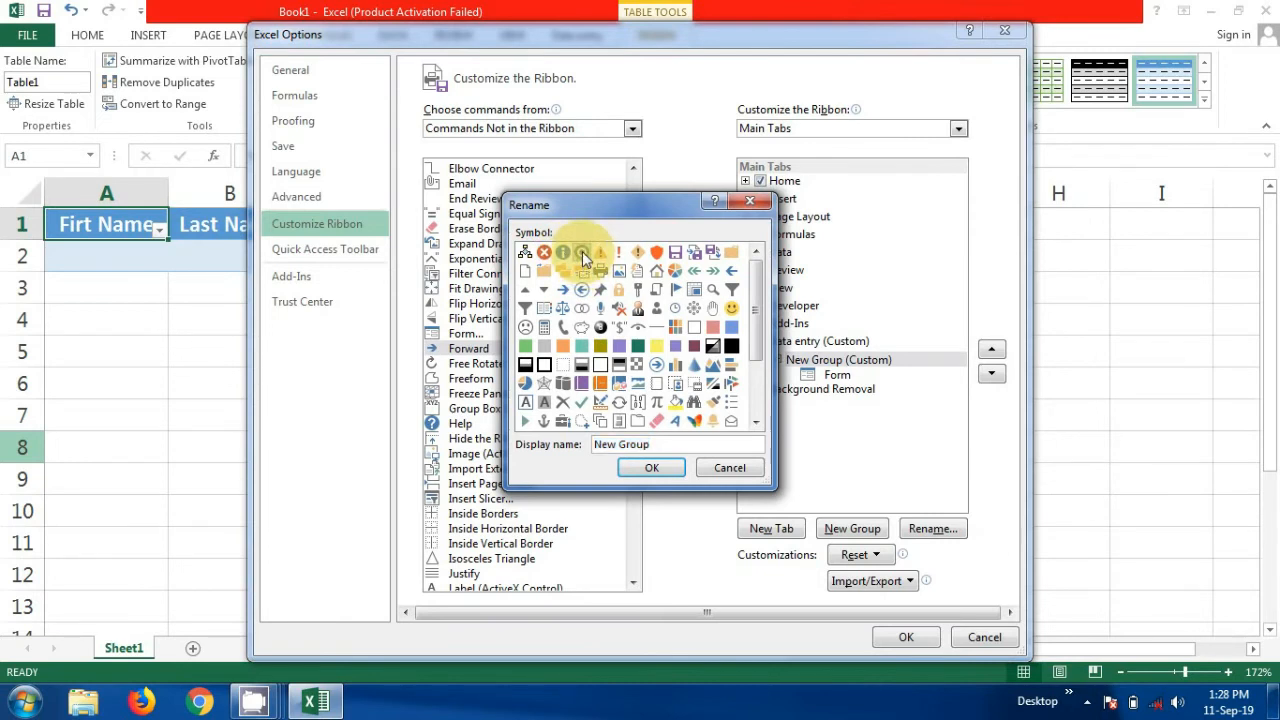
left_click(652, 467)
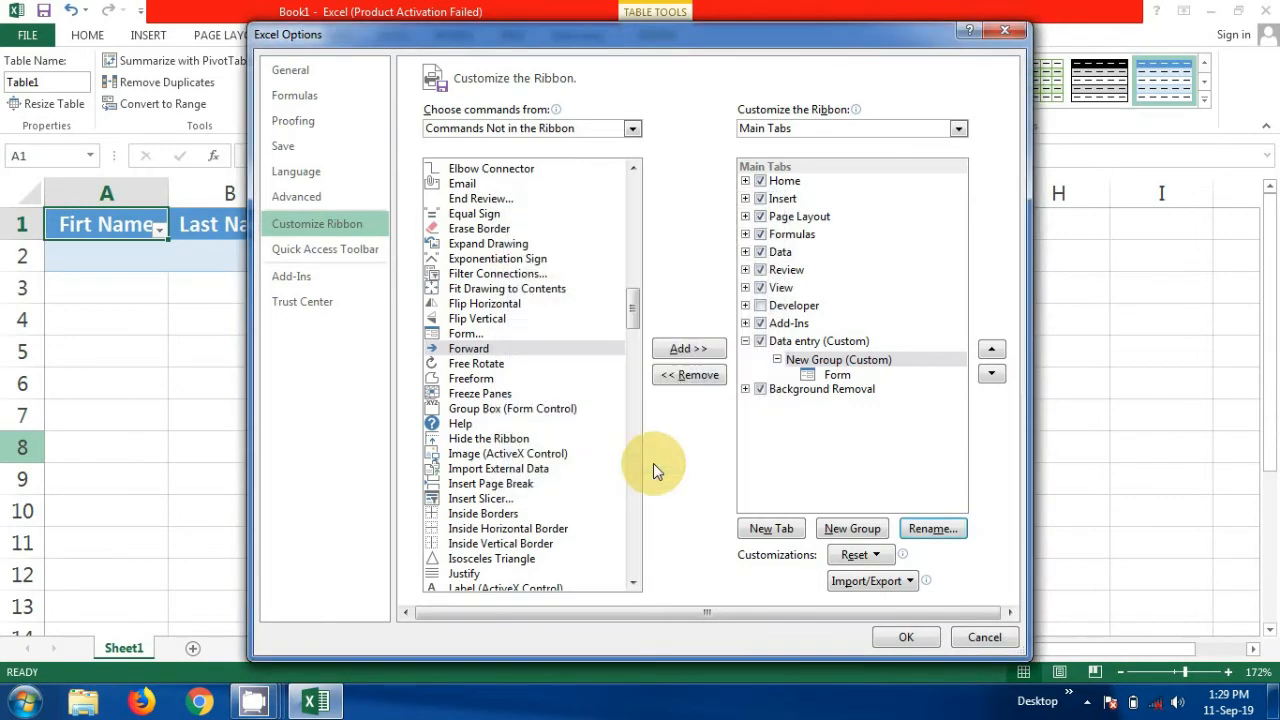
left_click(884, 638)
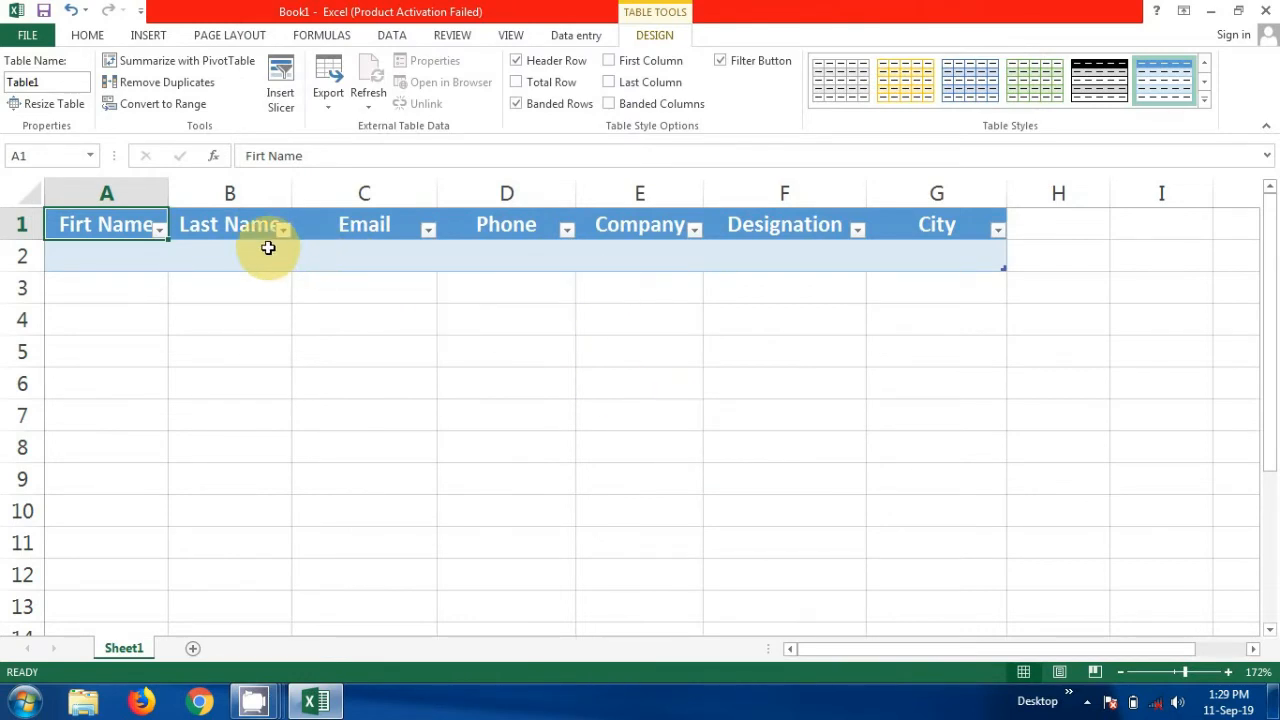
Select the table's header row and open the data form via Form on the Data entry tab
left_click(116, 290)
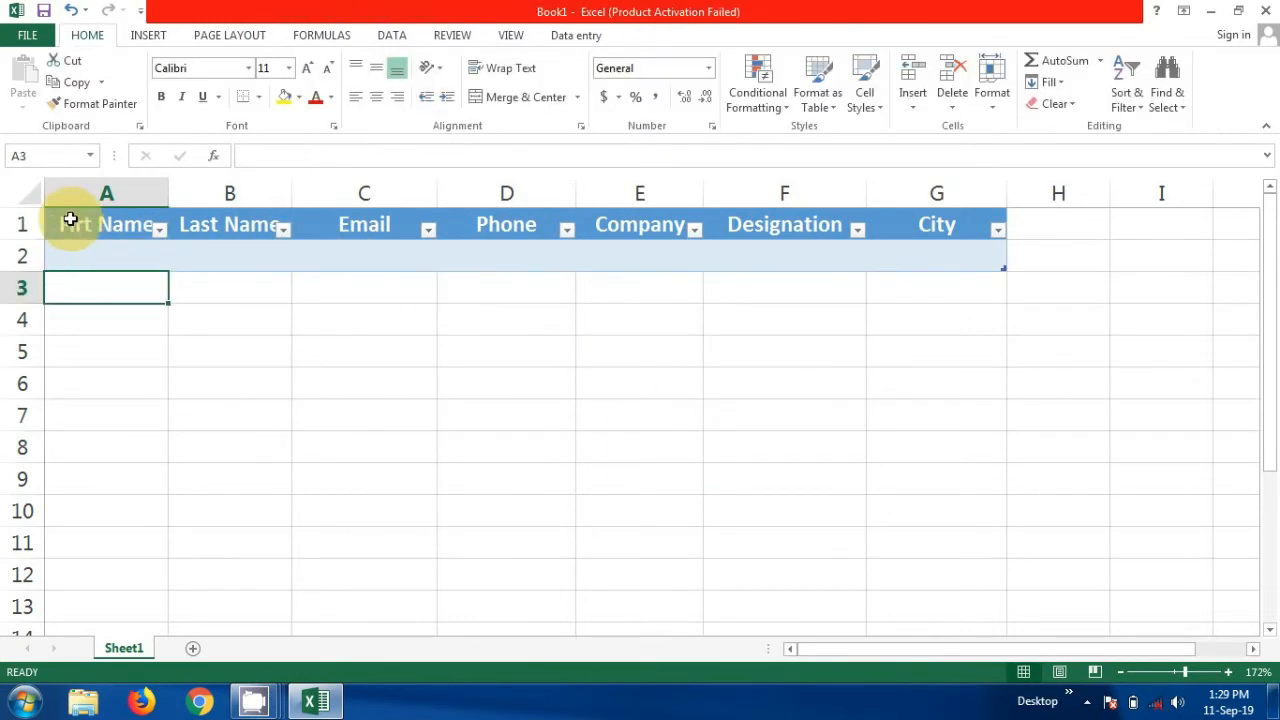
left_click_drag(70, 220, 941, 216)
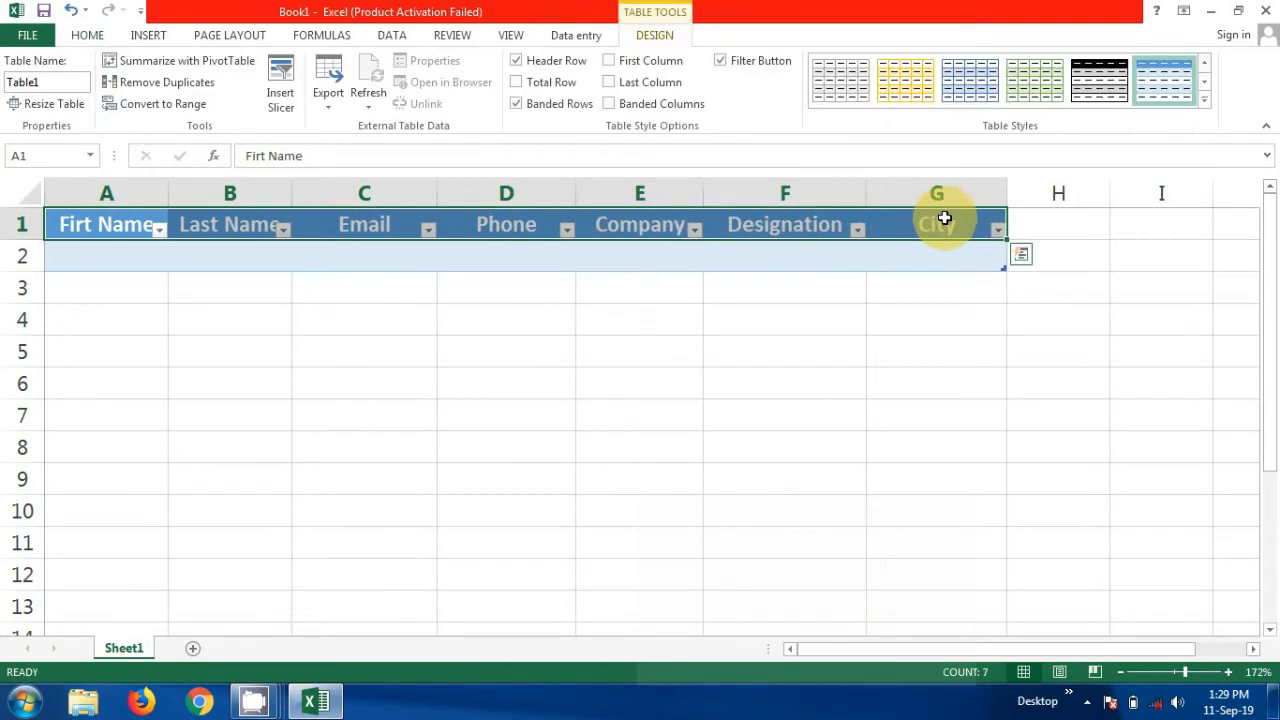
left_click(575, 35)
left_click(32, 85)
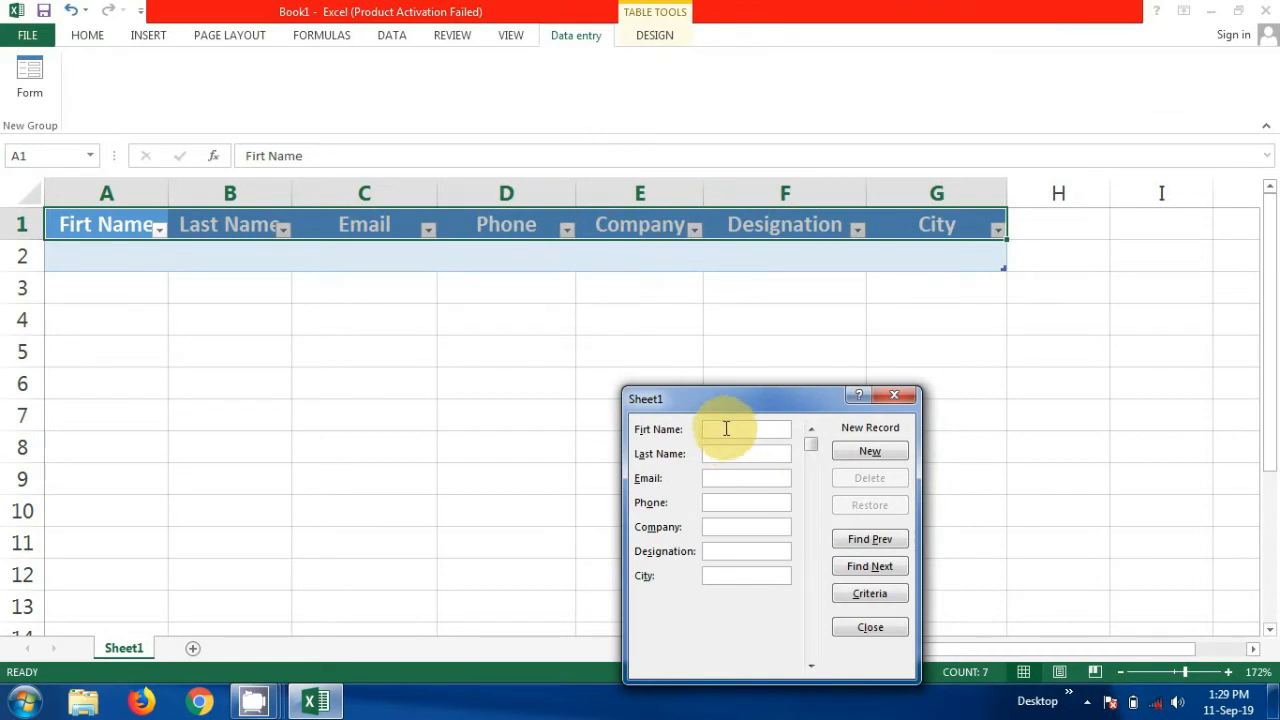
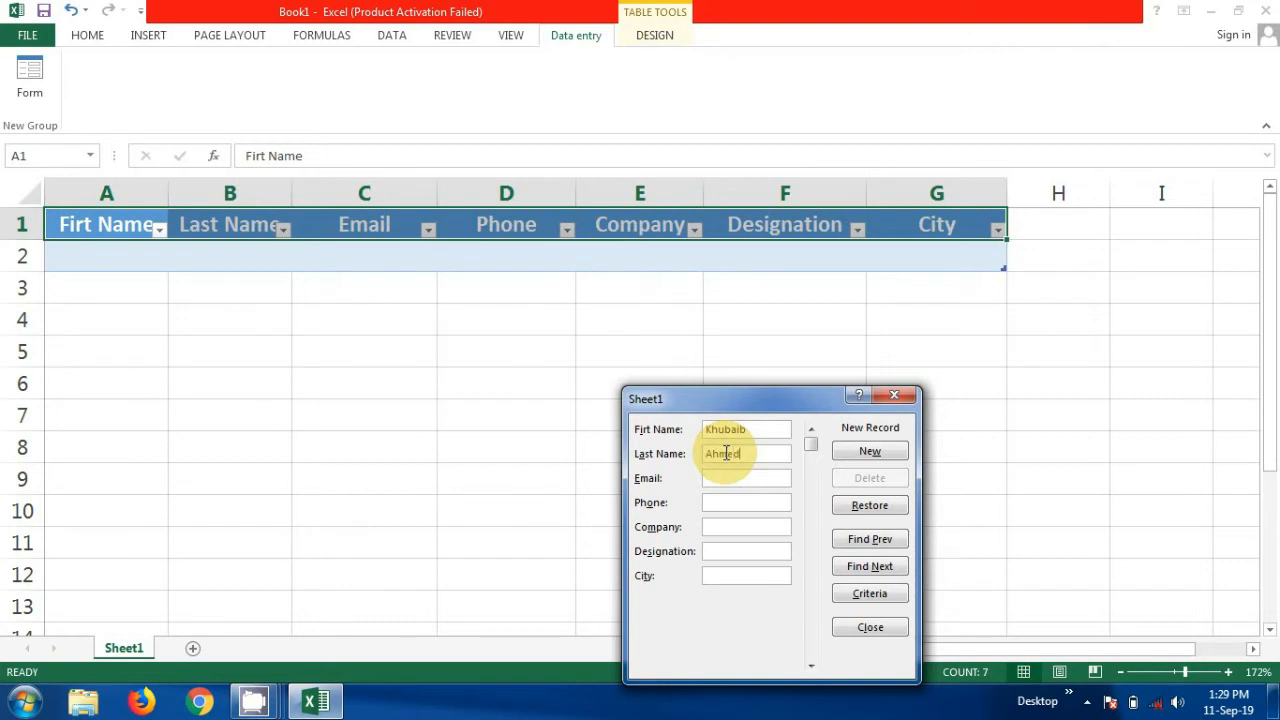
Enter the first person's first name, last name and e-mail address in the data form
left_click(729, 480)
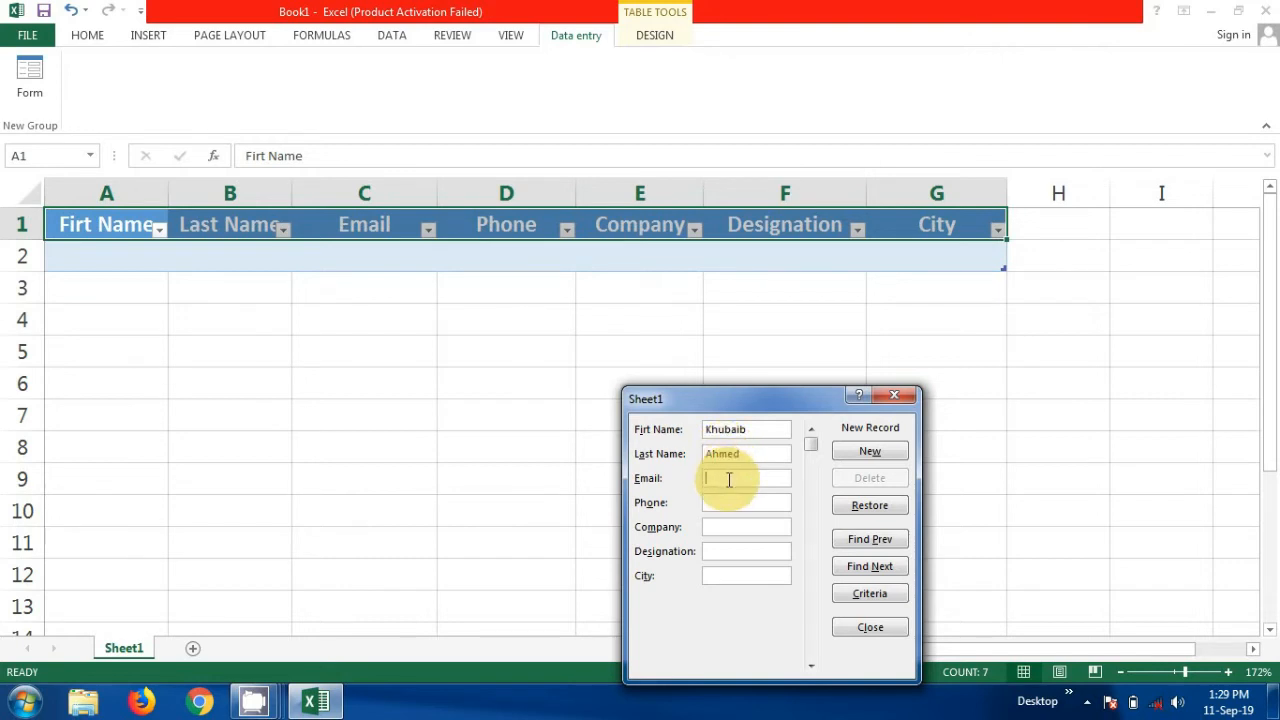
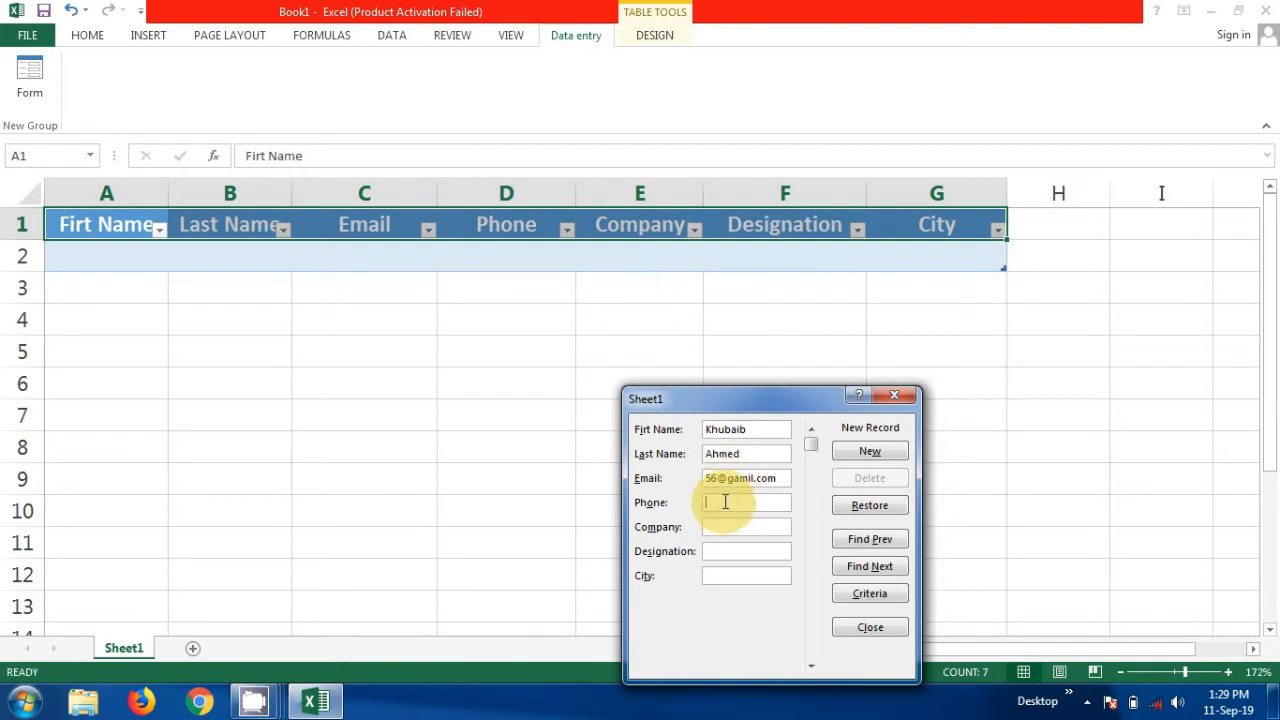
Fill in the phone number, company StudyLoves4U, designation Manger and city Karchi, then save the record
left_click(725, 501)
type("6822-0")
type("98")
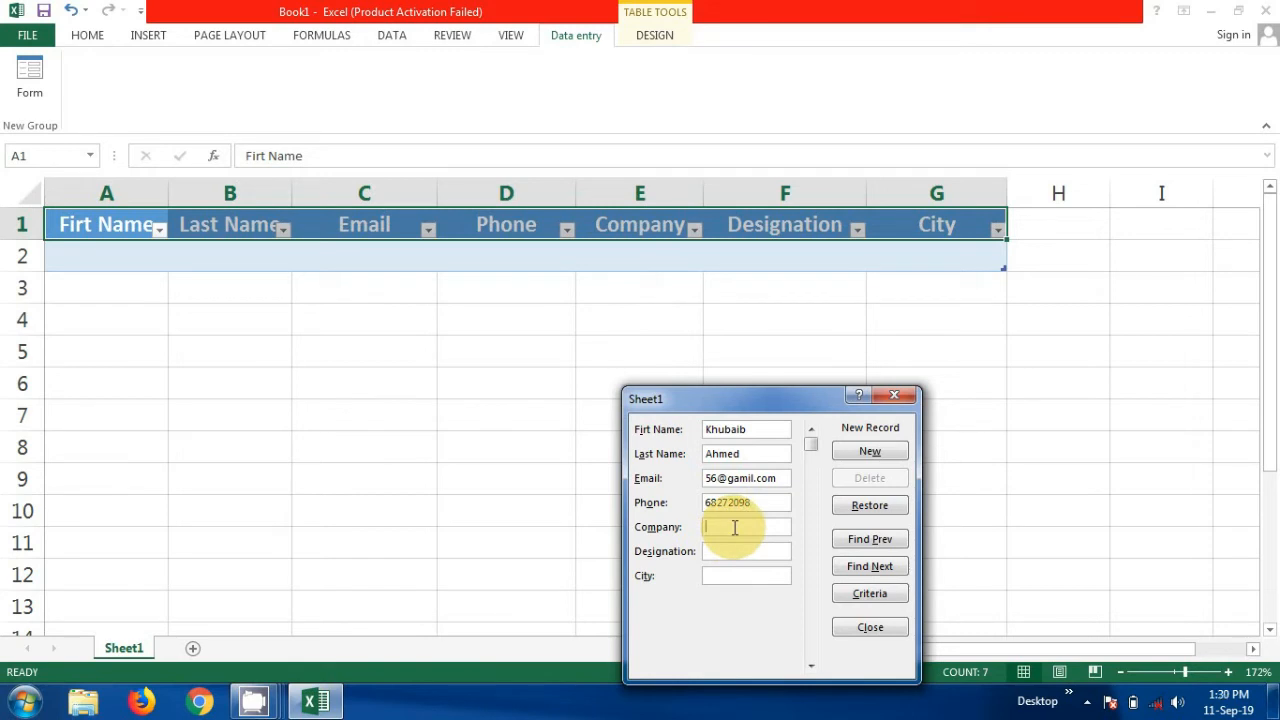
type("Stuyd")
key("BackSpace")
key("BackSpace")
type("dyLoves")
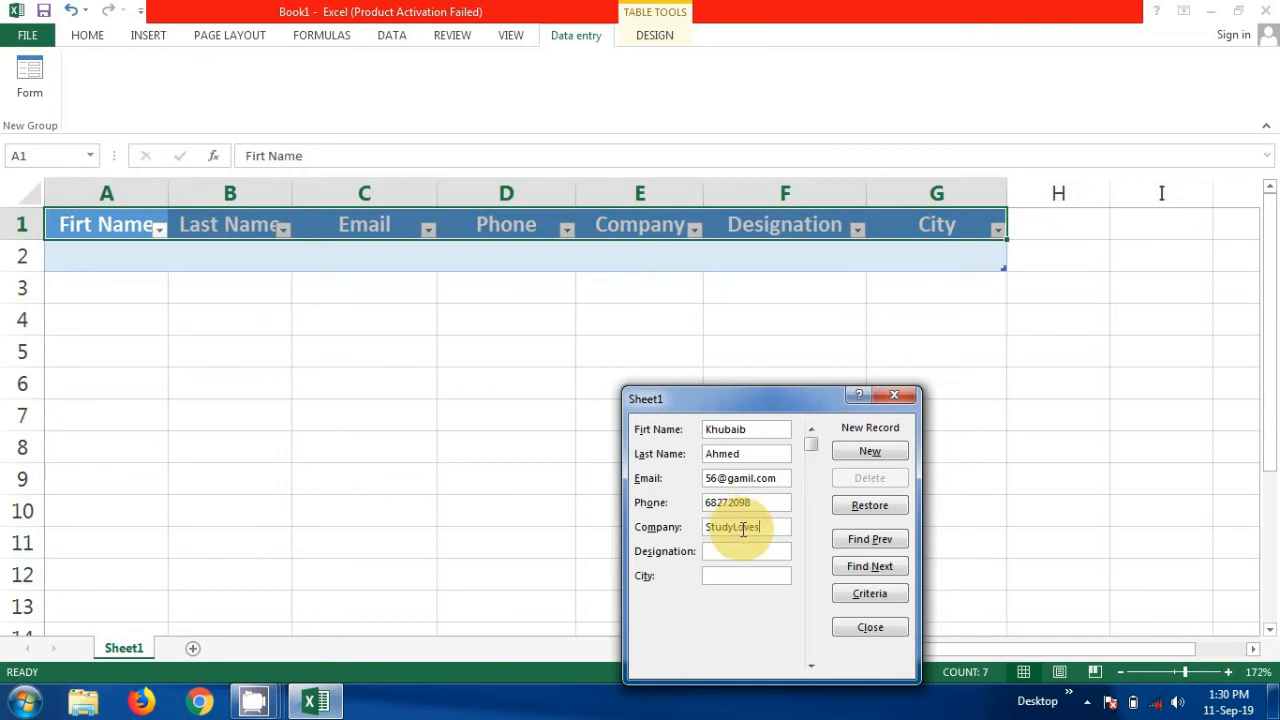
type("4U")
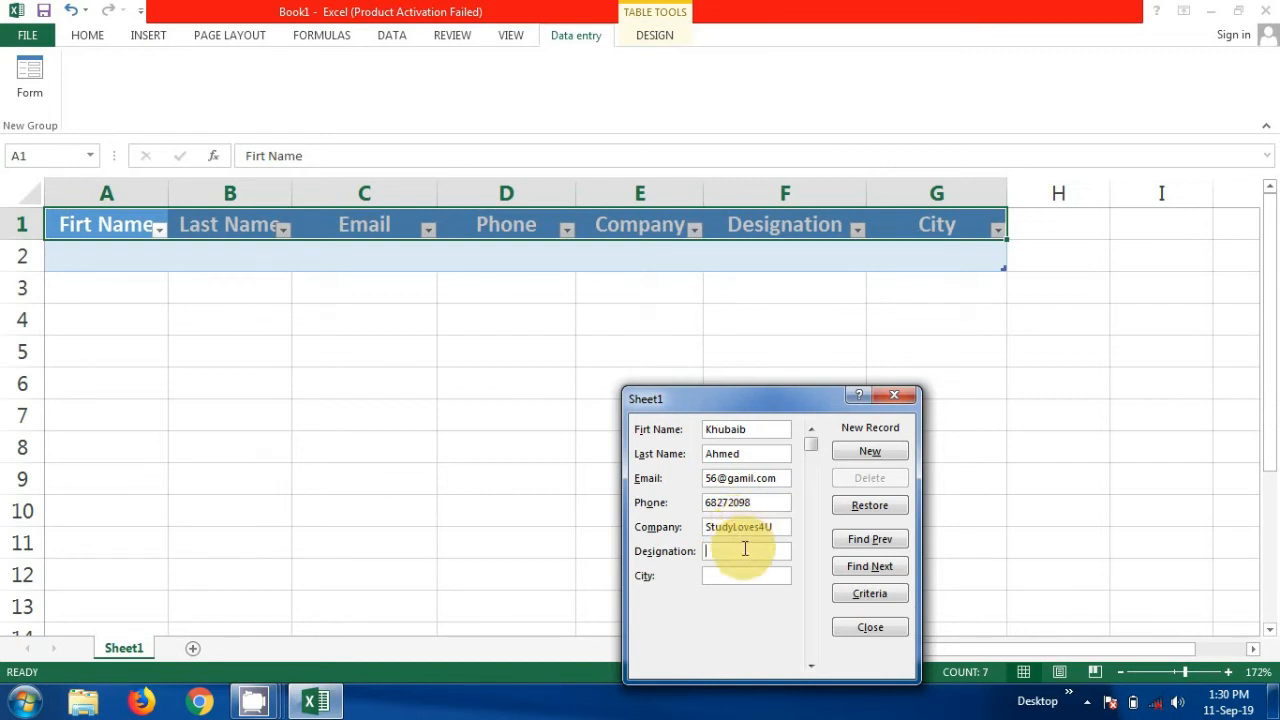
type("Mangert")
key("BackSpace")
left_click(726, 575)
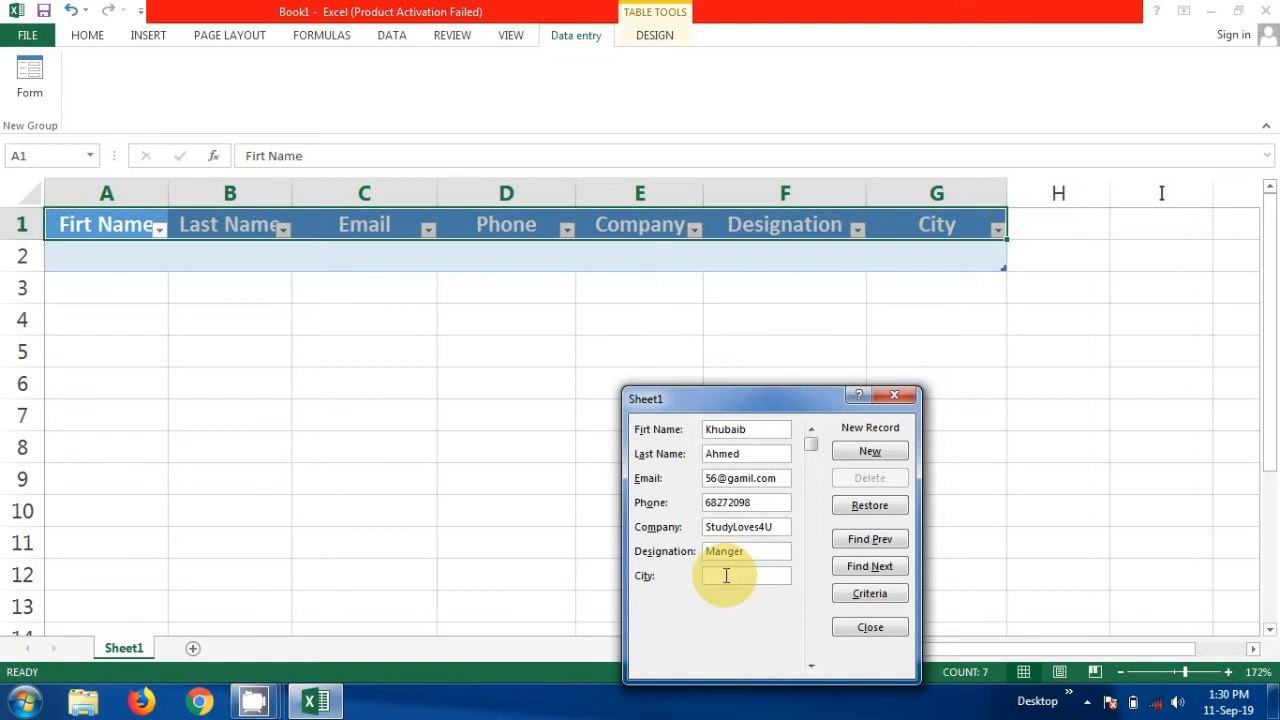
type("Kal")
type("chi")
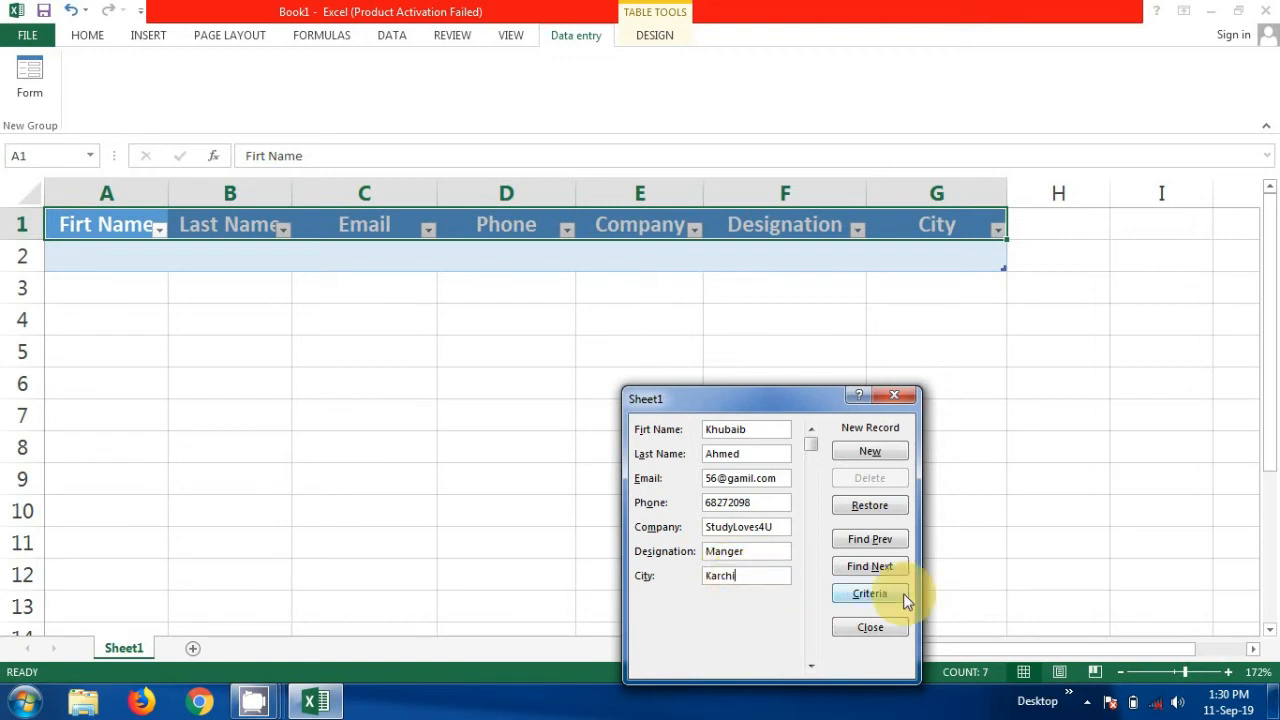
left_click(870, 451)
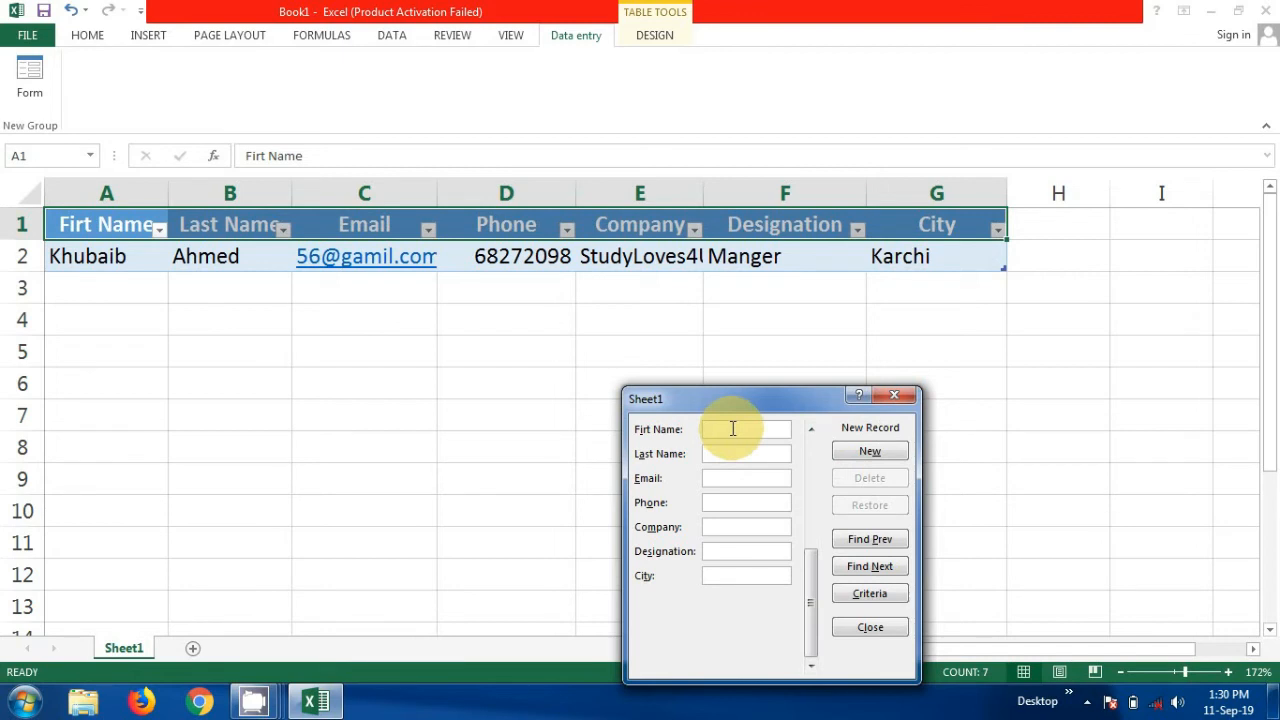
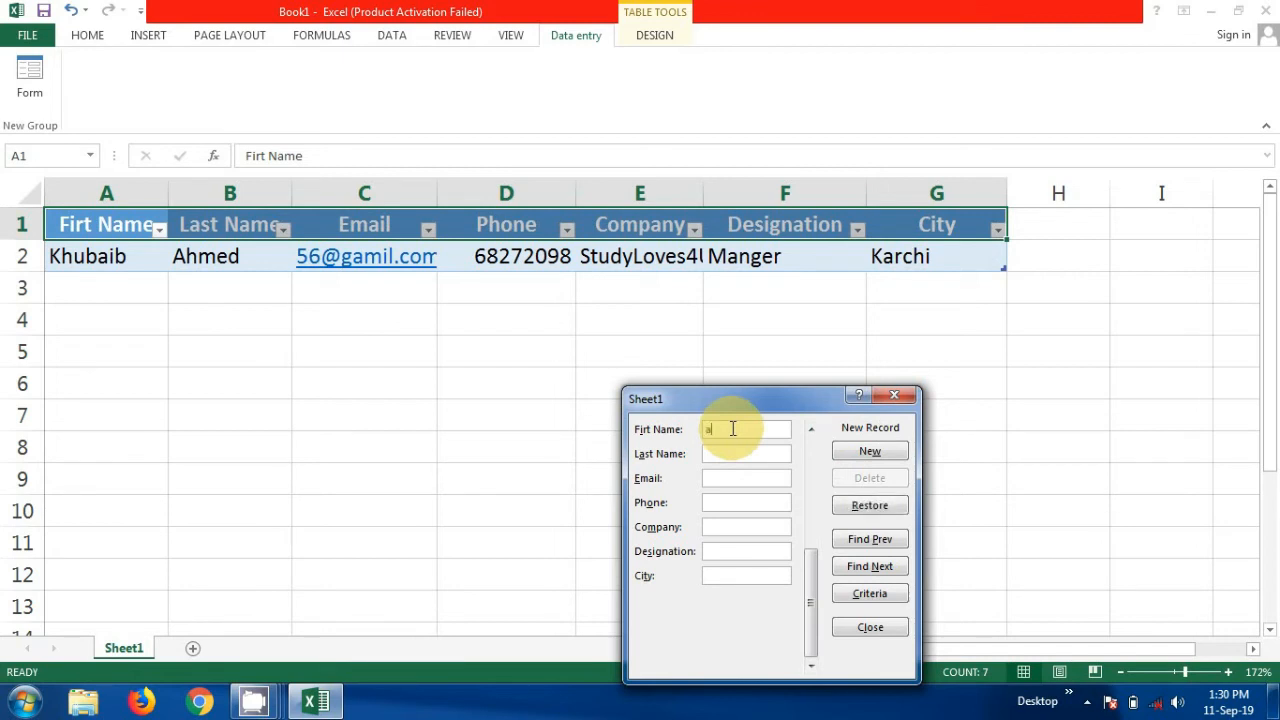
Enter the second person's first name, last name and e-mail address in the data form
left_click(727, 452)
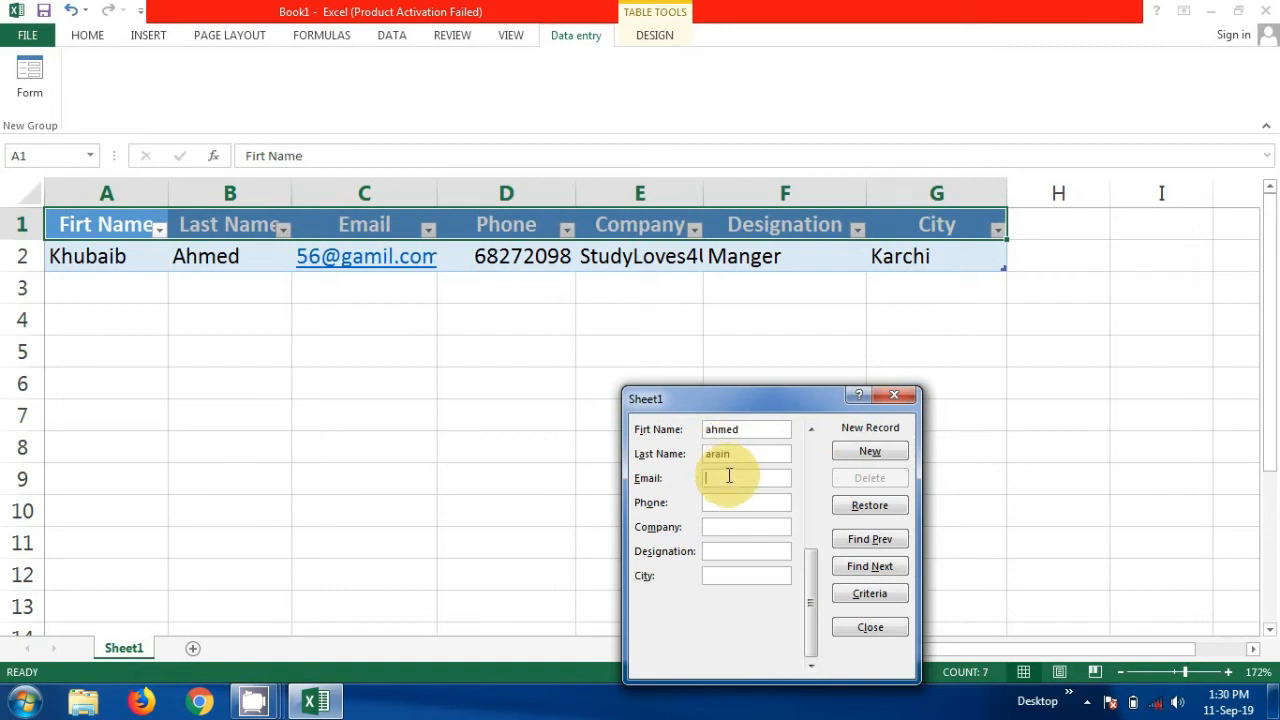
Add the phone number, company StudyLover4U, designation manger and city Karchi, then submit with New
left_click(730, 502)
type("87")
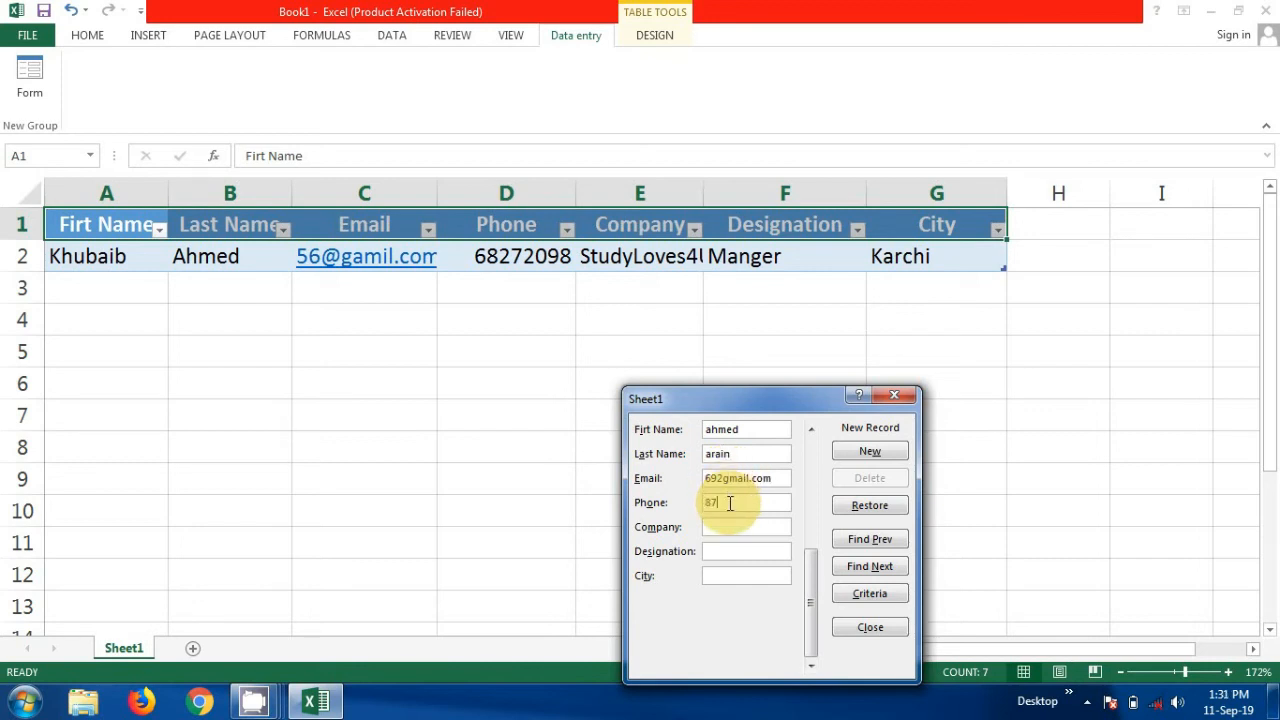
type("909")
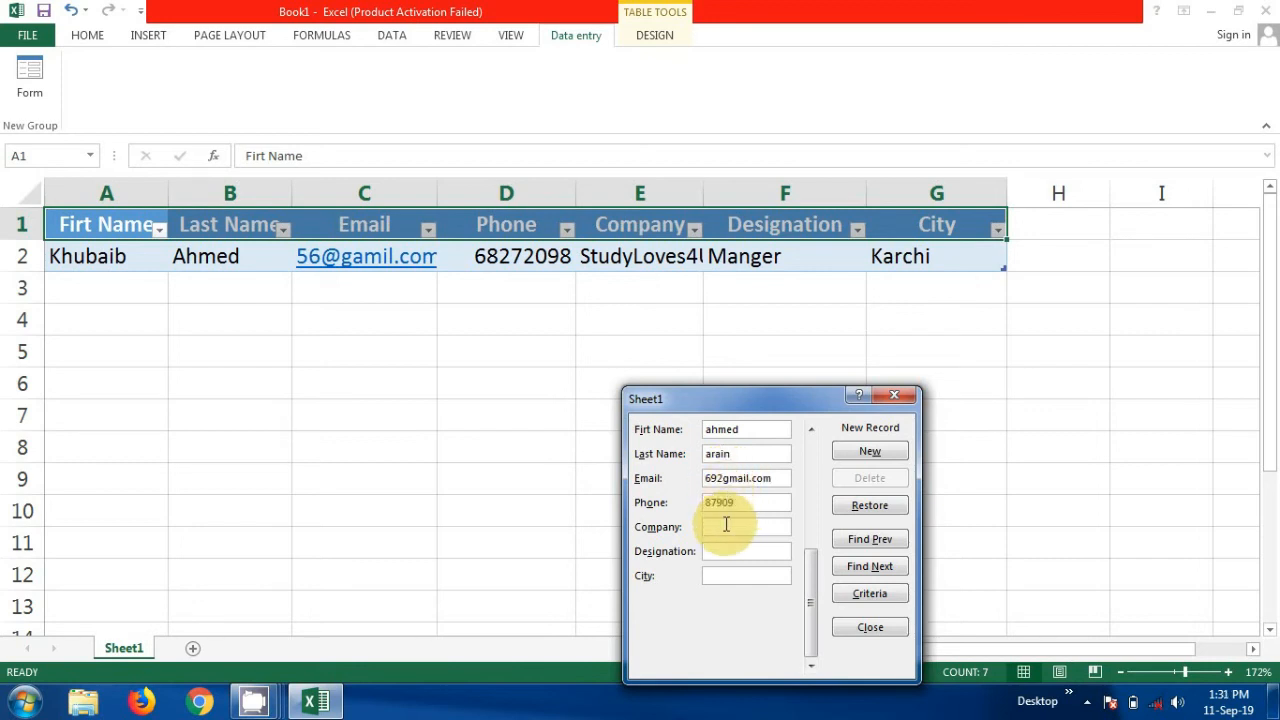
type("StudyLover4U")
left_click(728, 548)
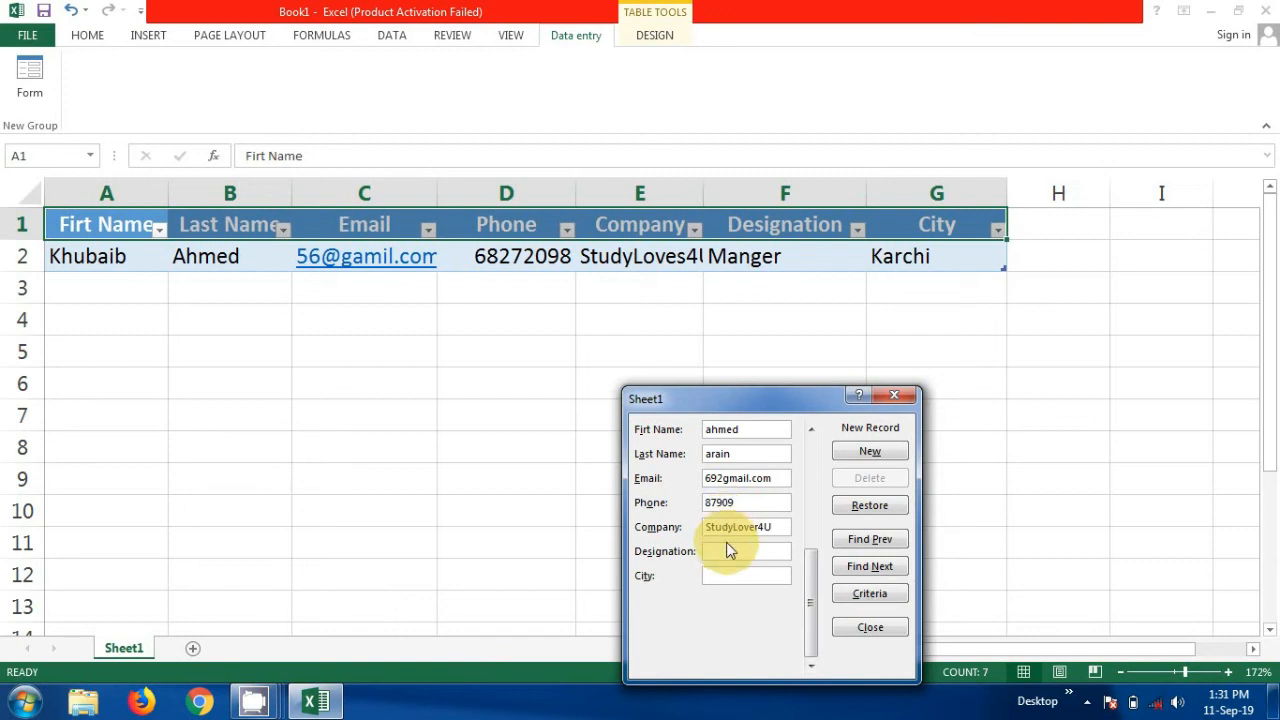
type("man")
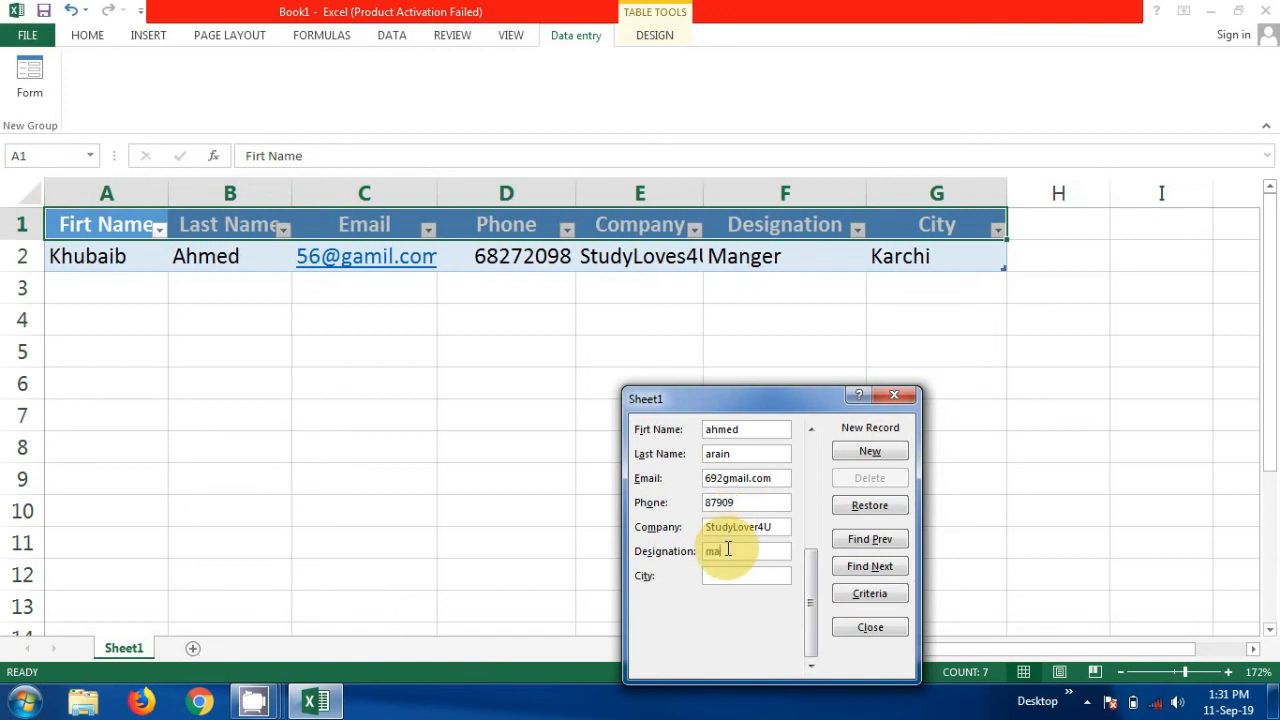
type("ger")
left_click(725, 574)
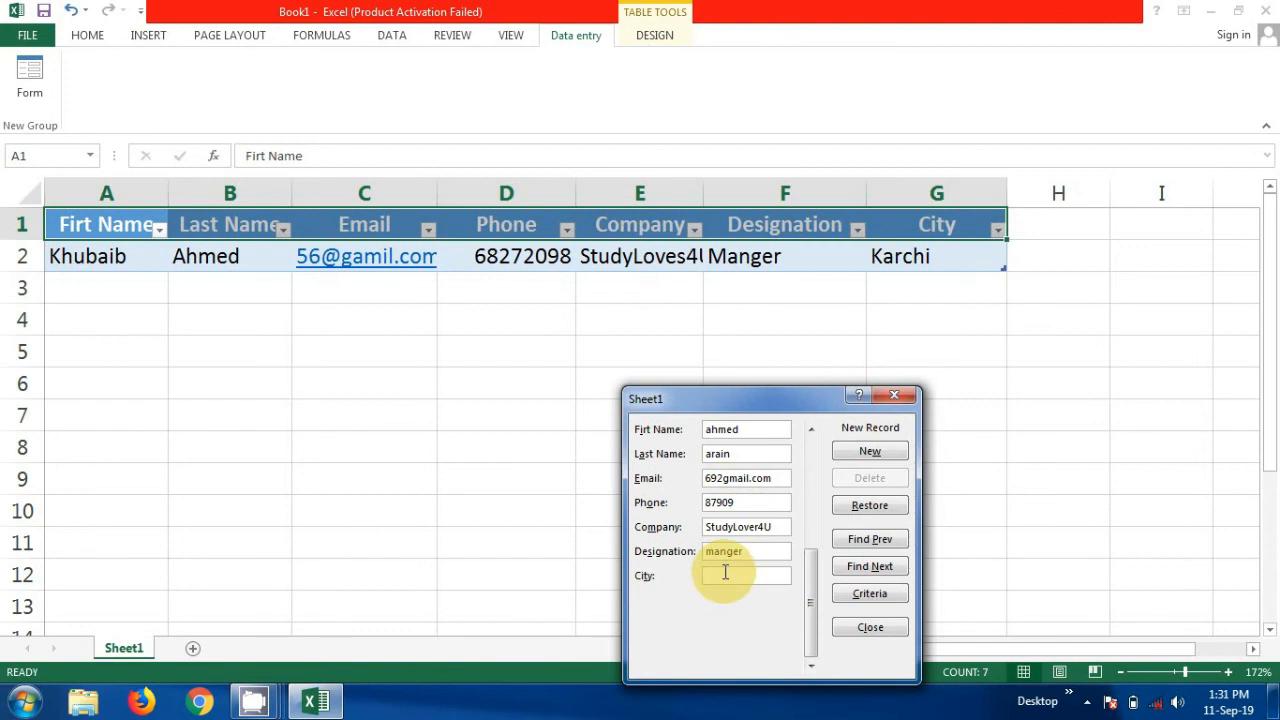
type("Karchi")
left_click(871, 462)
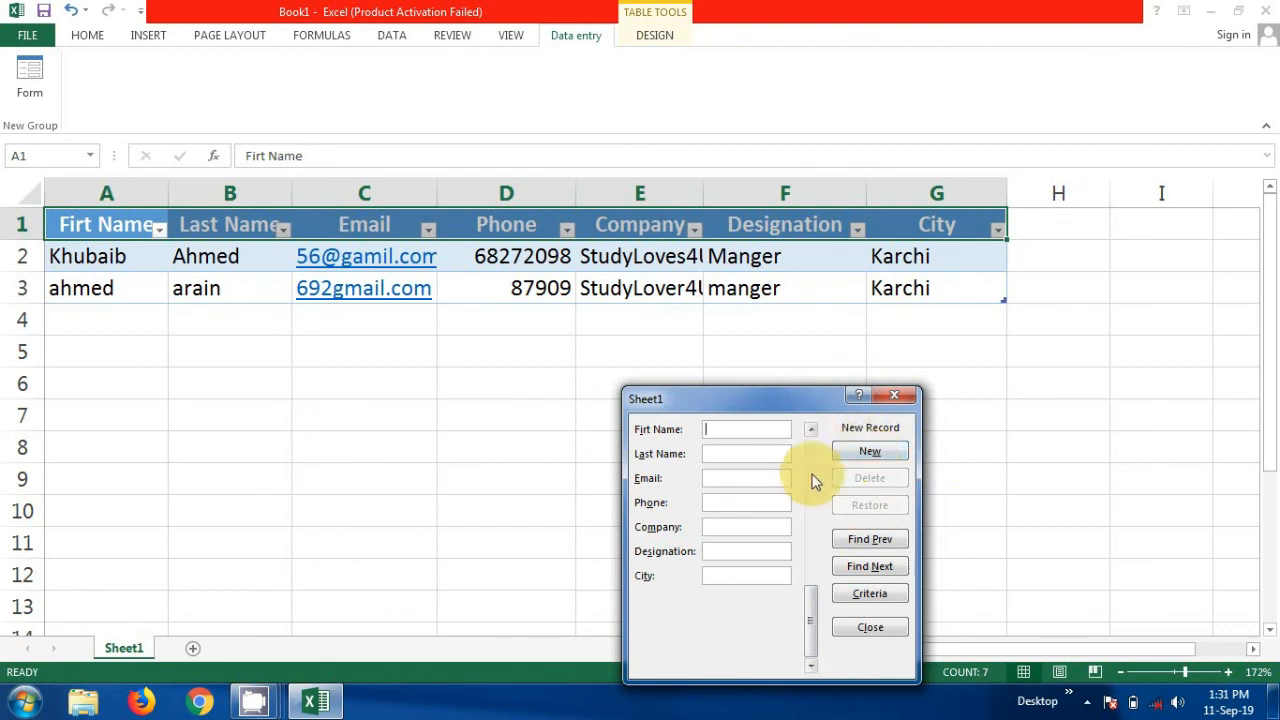
Close the data form and check the second record's last name in cell B3
left_click(893, 397)
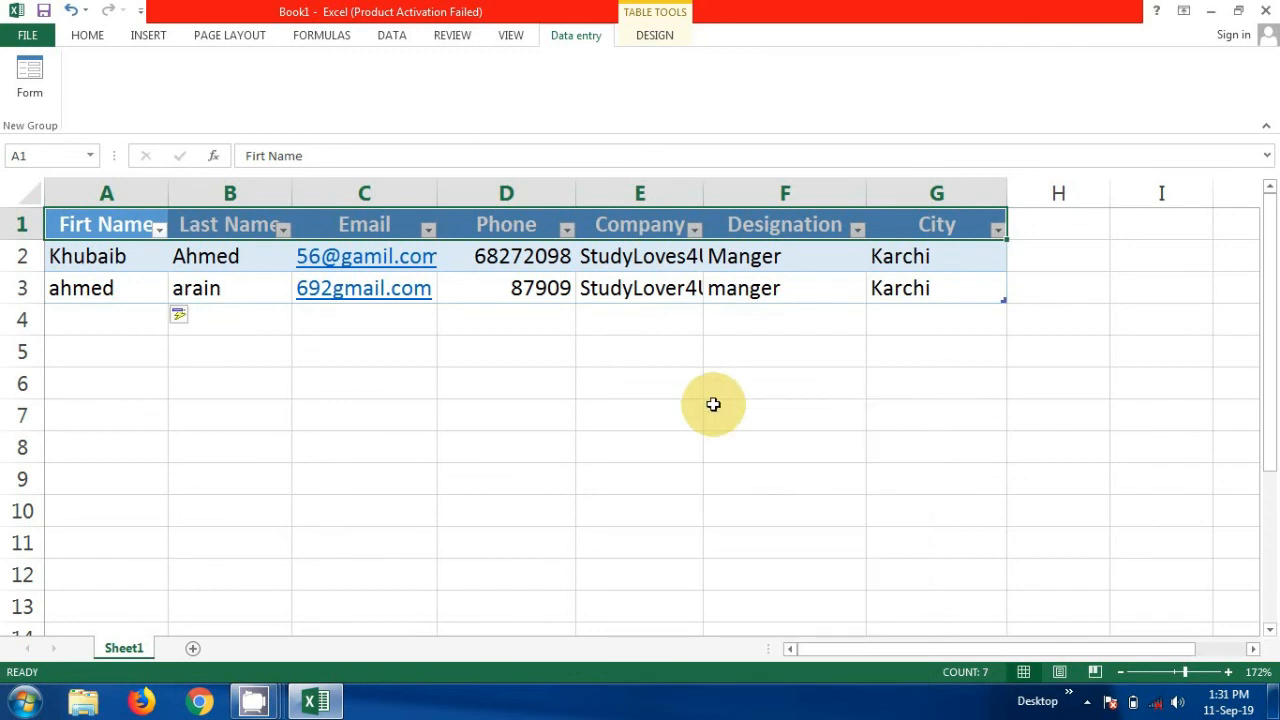
left_click(518, 351)
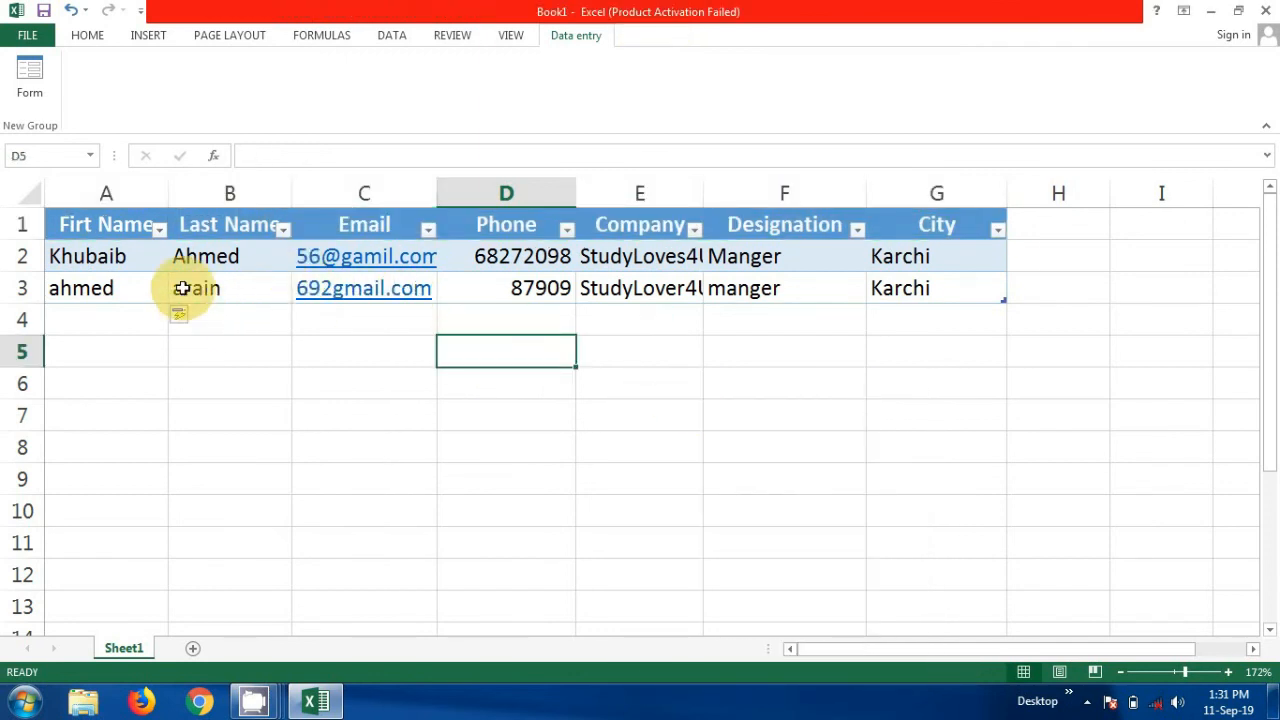
left_click(270, 285)
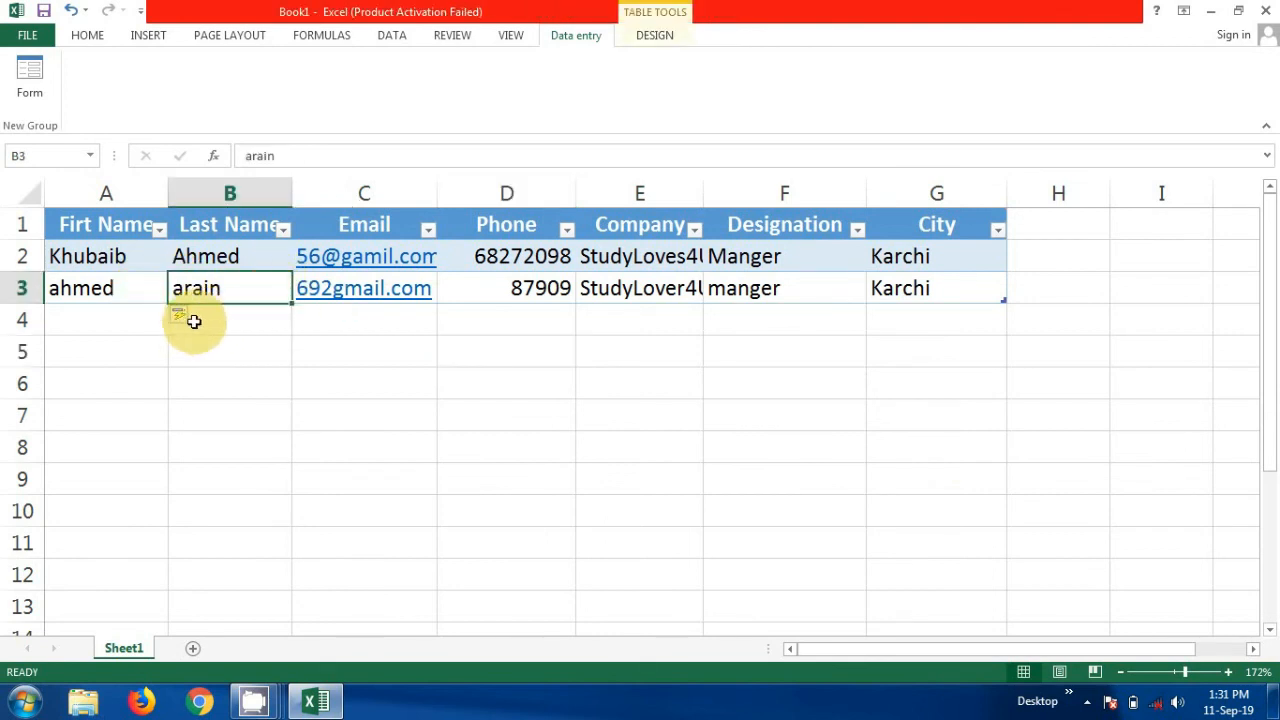
left_click(926, 322)
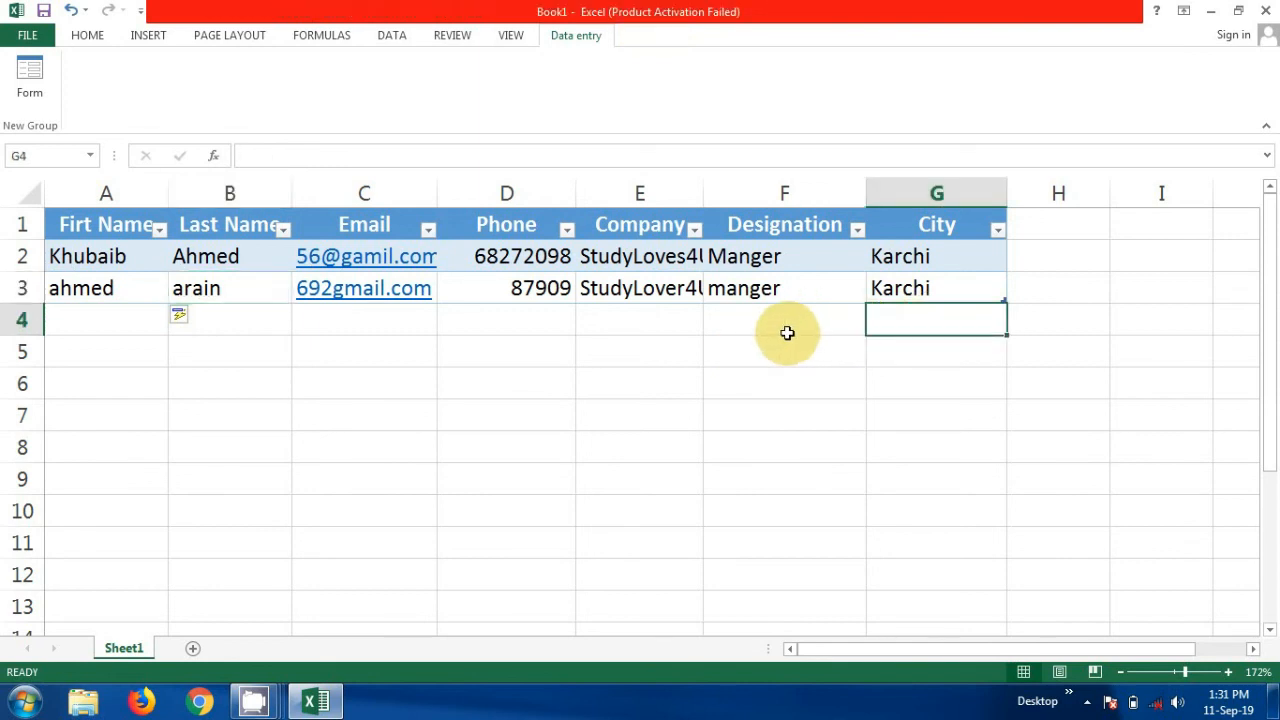